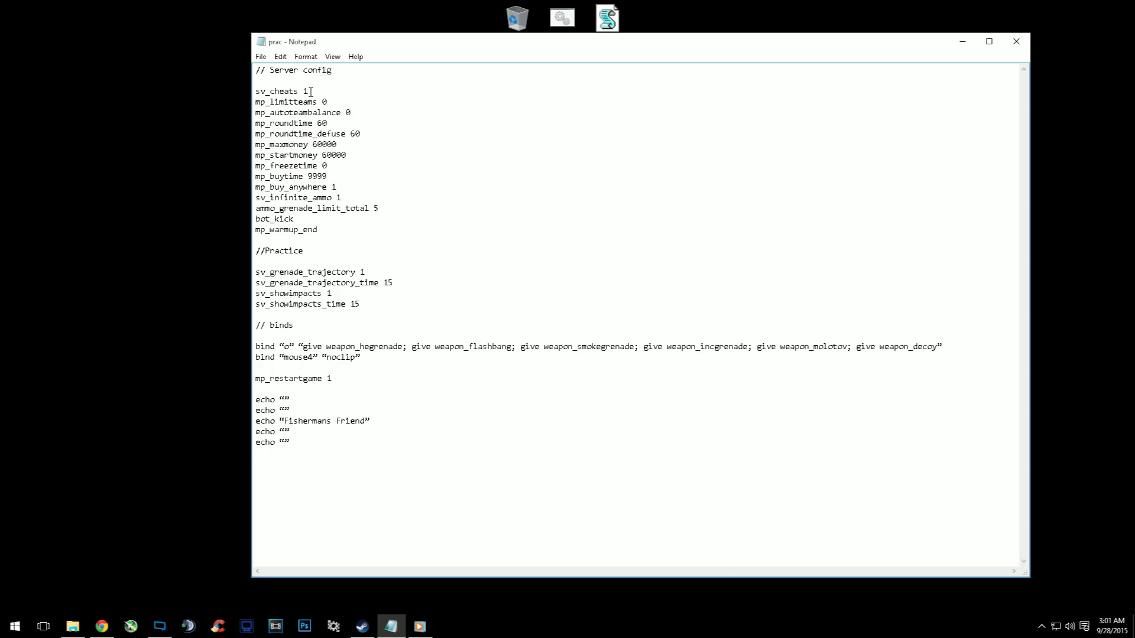
- Highlight the sv_cheats 1, mp_roundtime_defuse 60, mp_maxmoney 60000 and mp_freezetime settings in turn
{"action": "left_click_drag", "start_coordinate": [255, 91], "coordinate": [312, 91]}
{"action": "left_click", "coordinate": [341, 90]}
{"action": "double_click", "coordinate": [355, 134]}
{"action": "left_click", "coordinate": [331, 136]}
{"action": "left_click_drag", "start_coordinate": [347, 134], "coordinate": [318, 135]}
{"action": "left_click", "coordinate": [278, 148]}
{"action": "left_click_drag", "start_coordinate": [256, 145], "coordinate": [342, 145]}
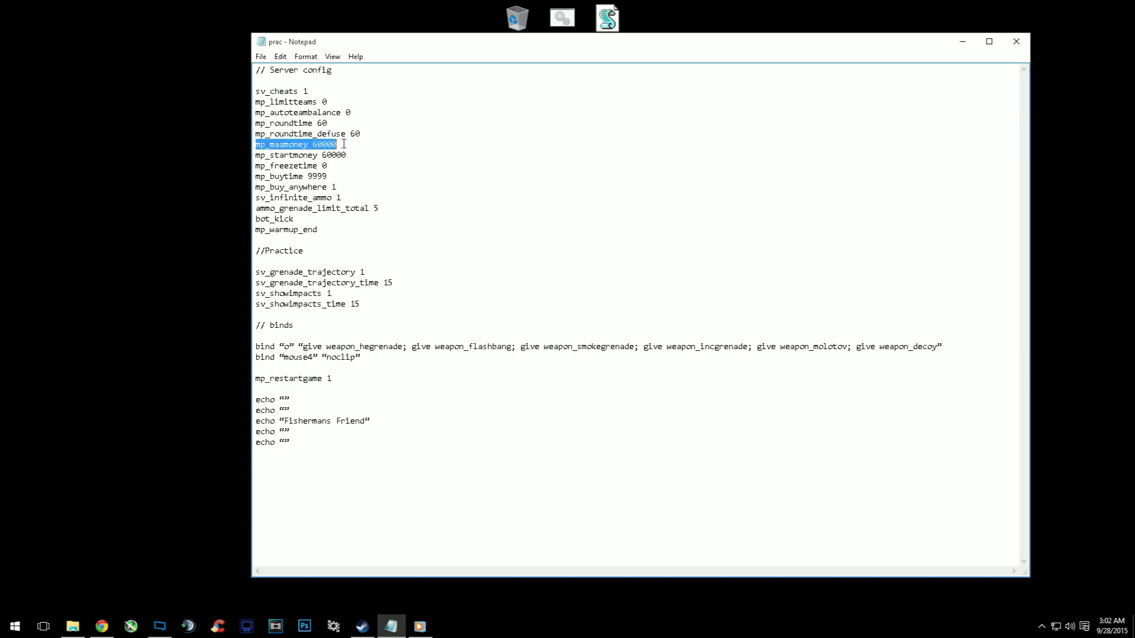
{"action": "left_click", "coordinate": [345, 144]}
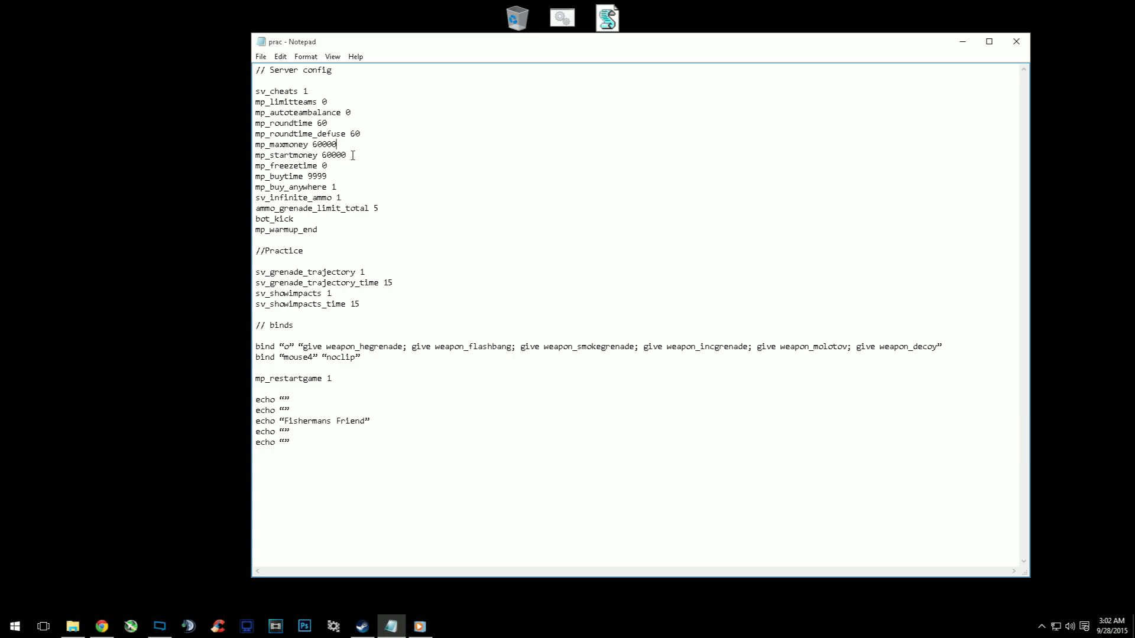
{"action": "left_click_drag", "start_coordinate": [274, 166], "coordinate": [335, 166]}
{"action": "left_click", "coordinate": [335, 166]}
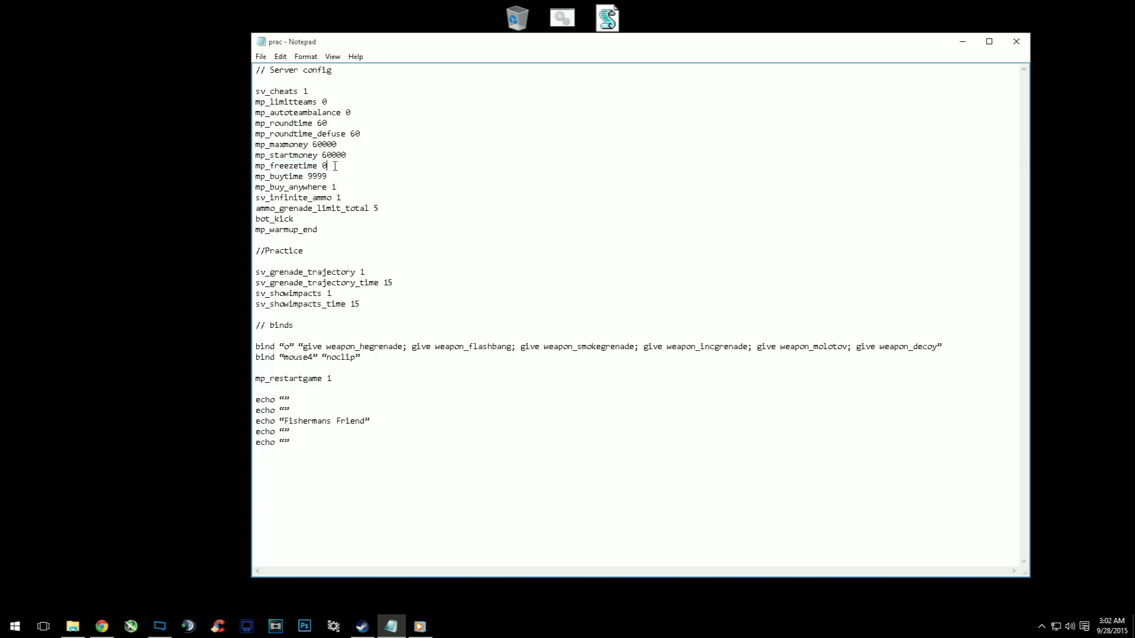
- Point out the mp_buytime 9999 and mp_buy_anywhere lines, and the defuse time of 60
{"action": "left_click", "coordinate": [331, 175]}
{"action": "mouse_move", "coordinate": [278, 187]}
{"action": "left_mouse_down"}
{"action": "mouse_move", "coordinate": [317, 188]}
{"action": "mouse_move", "coordinate": [273, 187]}
{"action": "left_mouse_up"}
{"action": "left_click", "coordinate": [337, 187]}
{"action": "left_click", "coordinate": [342, 187]}
{"action": "double_click", "coordinate": [325, 176]}
{"action": "left_click", "coordinate": [312, 176]}
{"action": "left_click_drag", "start_coordinate": [345, 188], "coordinate": [310, 187]}
{"action": "left_click", "coordinate": [332, 187]}
{"action": "left_click_drag", "start_coordinate": [349, 134], "coordinate": [363, 134]}
{"action": "left_click", "coordinate": [324, 187]}
- Highlight the sv_infinite_ammo 1 and grenade_limit_total settings
{"action": "left_click_drag", "start_coordinate": [279, 197], "coordinate": [347, 199]}
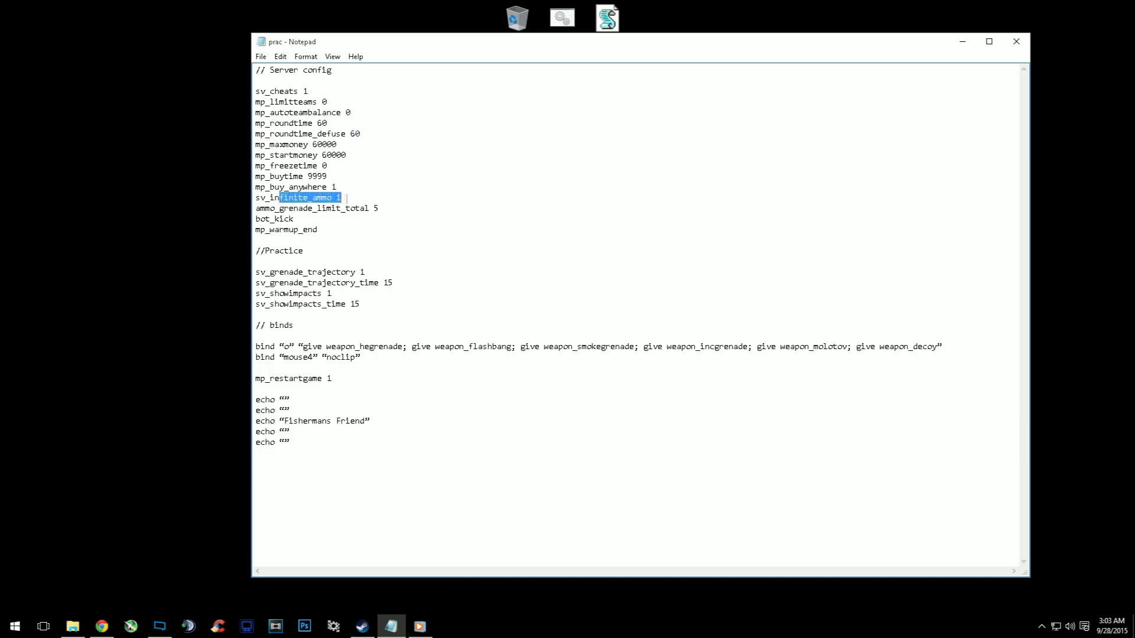
{"action": "left_click", "coordinate": [353, 198]}
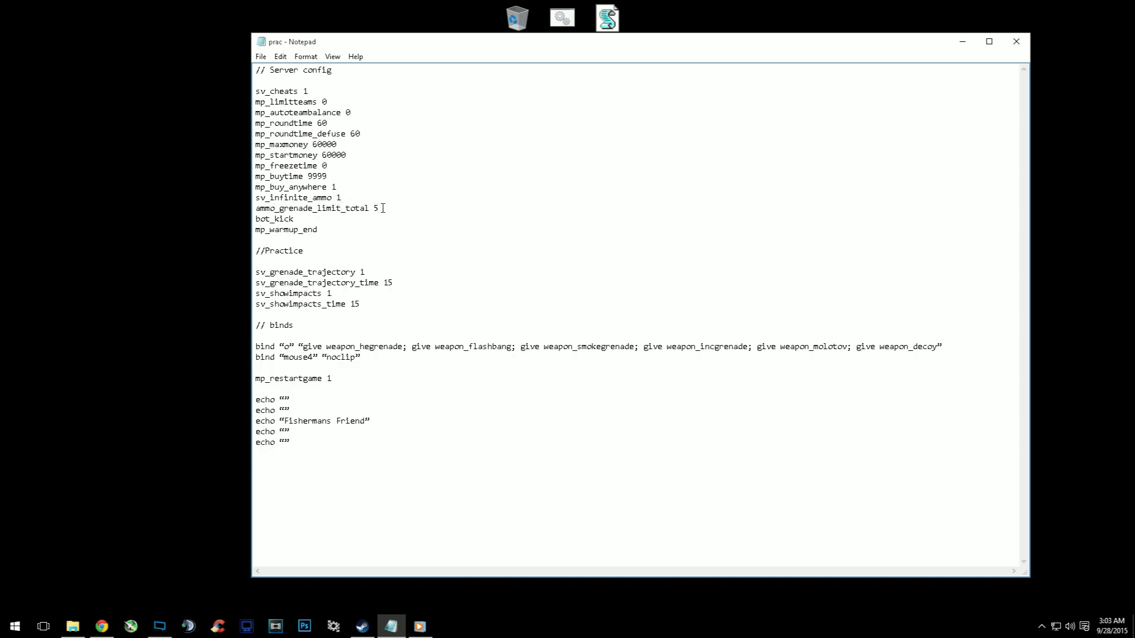
{"action": "mouse_move", "coordinate": [379, 208]}
{"action": "left_mouse_down"}
{"action": "mouse_move", "coordinate": [282, 208]}
{"action": "mouse_move", "coordinate": [374, 208]}
{"action": "left_mouse_up"}
{"action": "left_click", "coordinate": [280, 208]}
{"action": "left_click", "coordinate": [385, 208]}
{"action": "left_click", "coordinate": [387, 209]}
- Highlight the //Practice section's sv_grenade_trajectory, trajectory time and sv_showimpacts_time settings
{"action": "mouse_move", "coordinate": [256, 250]}
{"action": "left_mouse_down"}
{"action": "mouse_move", "coordinate": [304, 251]}
{"action": "mouse_move", "coordinate": [265, 272]}
{"action": "mouse_move", "coordinate": [372, 270]}
{"action": "mouse_move", "coordinate": [256, 272]}
{"action": "mouse_move", "coordinate": [371, 270]}
{"action": "left_mouse_up"}
{"action": "left_click", "coordinate": [314, 249]}
{"action": "left_click", "coordinate": [372, 271]}
{"action": "left_click_drag", "start_coordinate": [285, 283], "coordinate": [393, 279]}
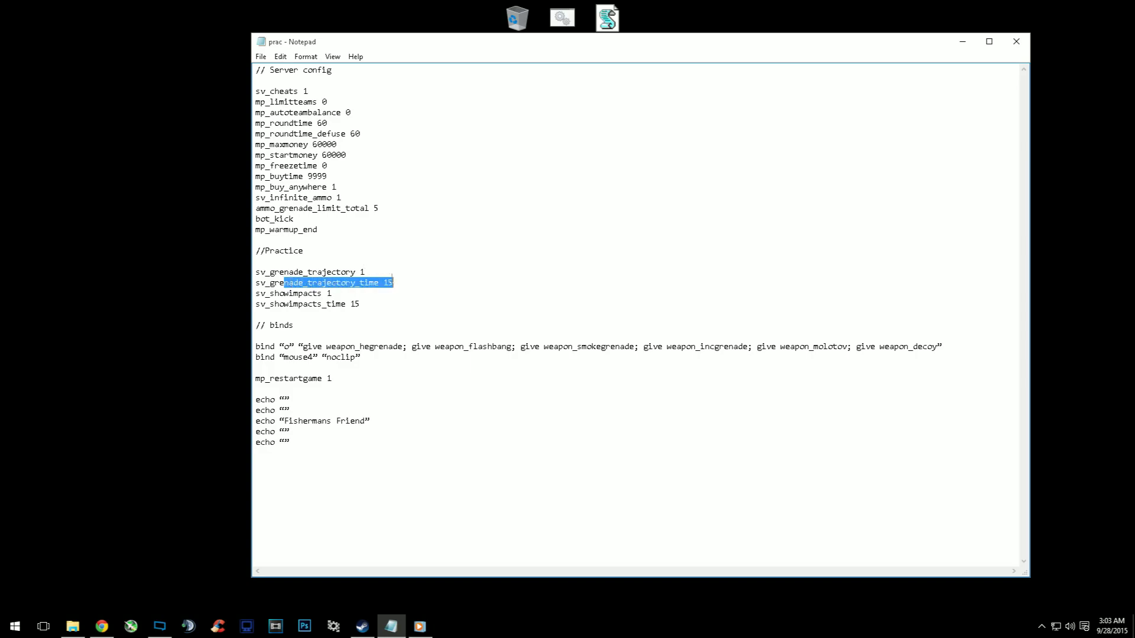
{"action": "left_click", "coordinate": [407, 279]}
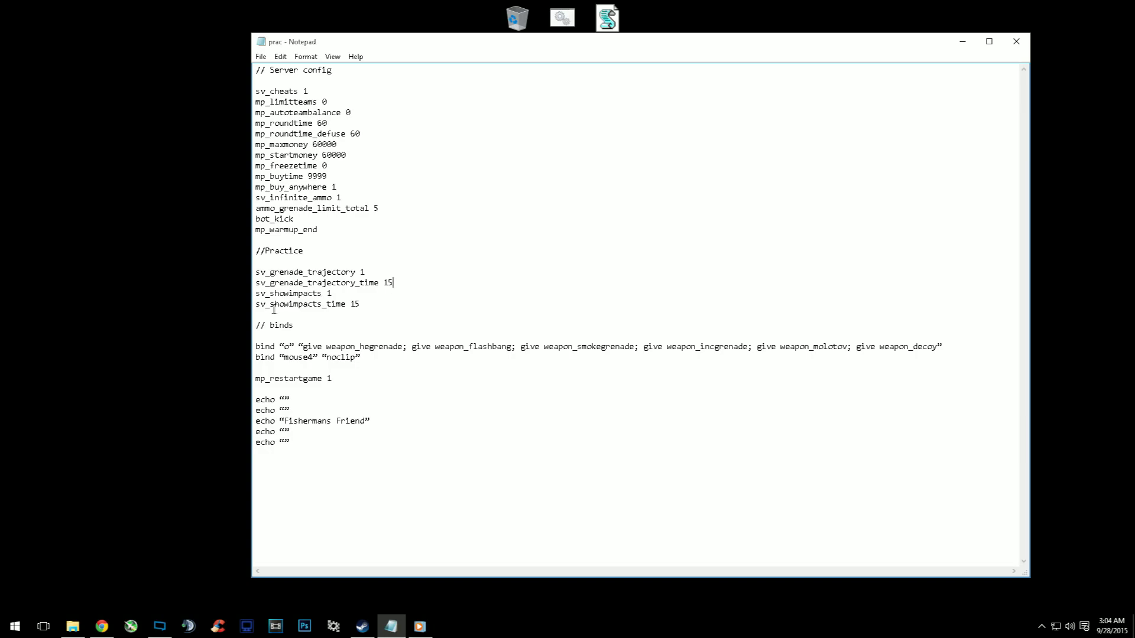
{"action": "left_click_drag", "start_coordinate": [279, 304], "coordinate": [320, 304]}
{"action": "left_click", "coordinate": [308, 315]}
- Highlight the // binds heading, the mp_restartgame command and the five closing echo lines
{"action": "left_click_drag", "start_coordinate": [255, 325], "coordinate": [295, 325]}
{"action": "left_click", "coordinate": [302, 325]}
{"action": "left_click_drag", "start_coordinate": [260, 378], "coordinate": [323, 379]}
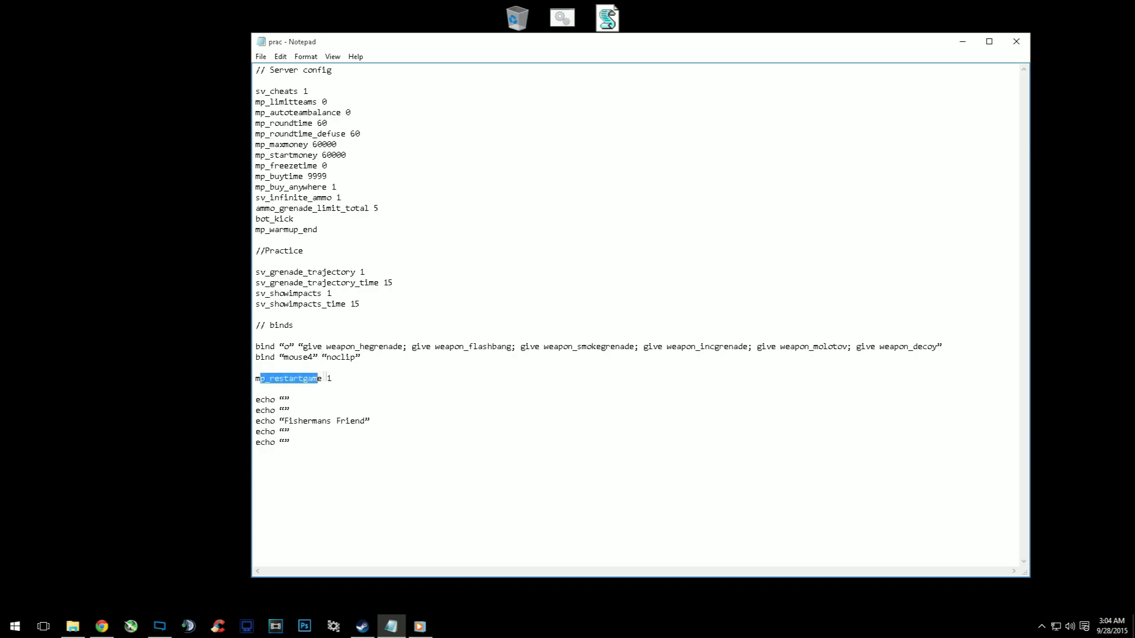
{"action": "left_click", "coordinate": [334, 379]}
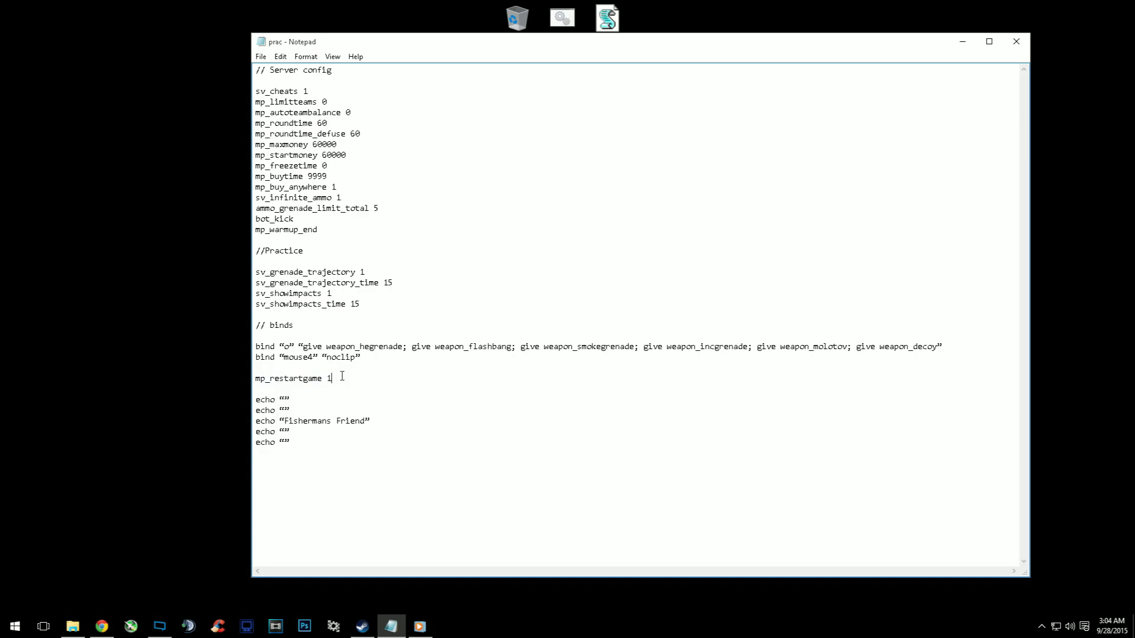
{"action": "key", "text": "ctrl+shift+End"}
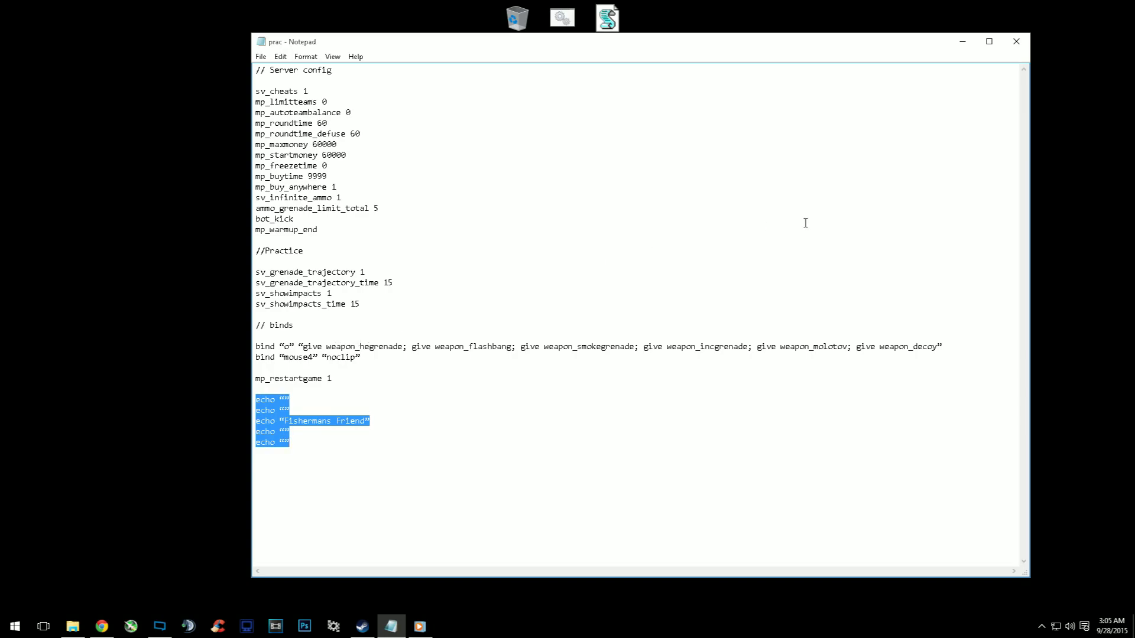
- Minimize Notepad and open File Explorer at Local Disk's Program Files (x86)
{"action": "left_click", "coordinate": [958, 43]}
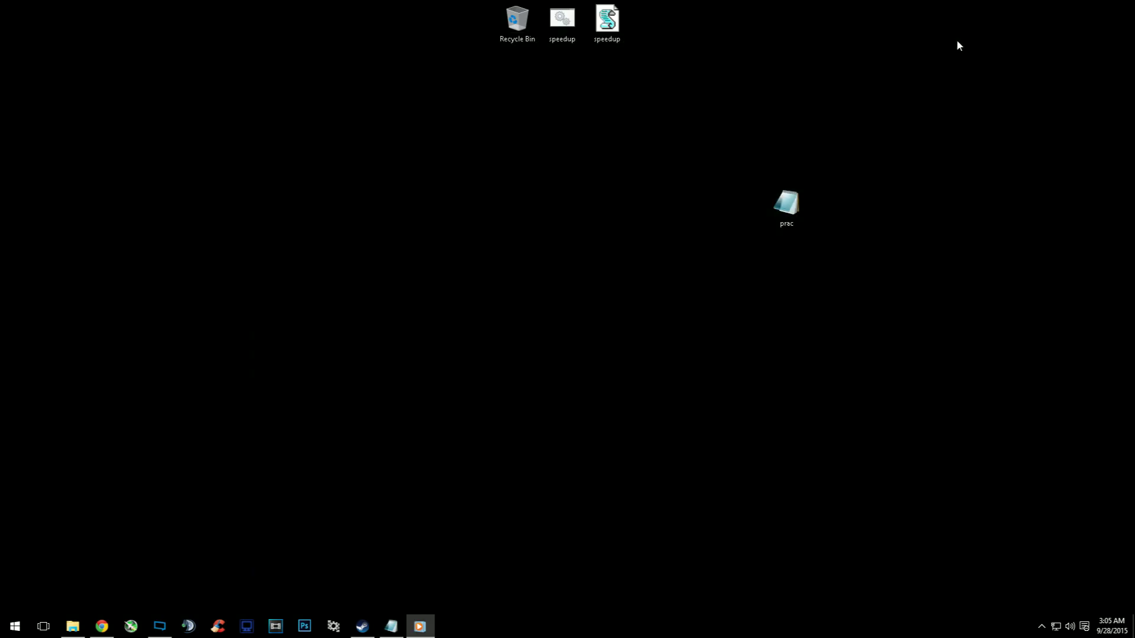
{"action": "left_click", "coordinate": [73, 622]}
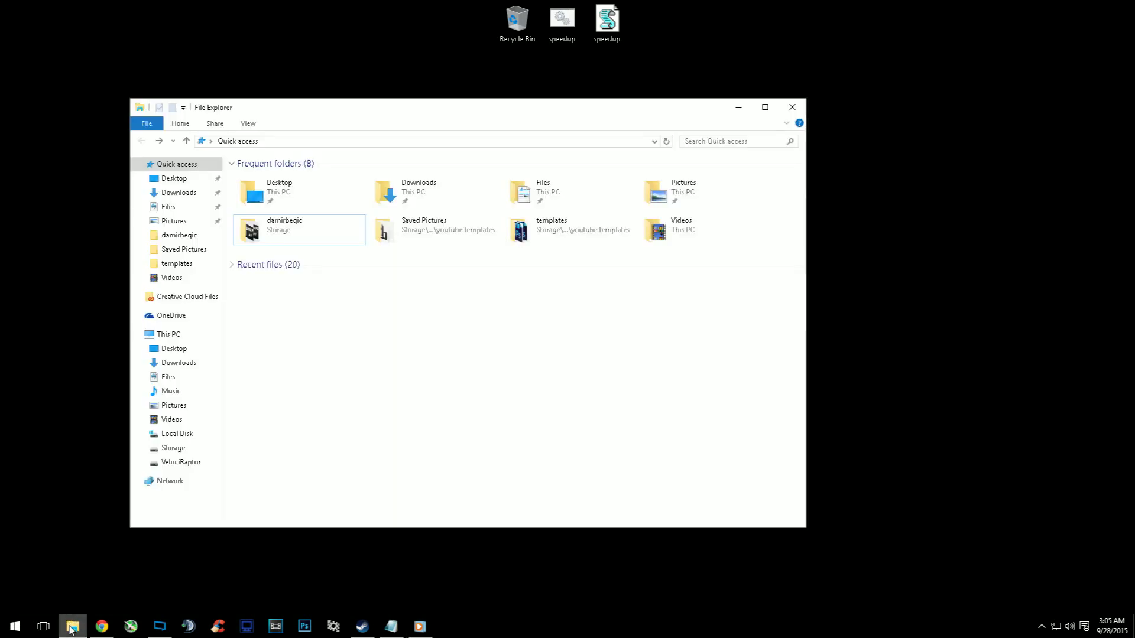
{"action": "left_click", "coordinate": [203, 433]}
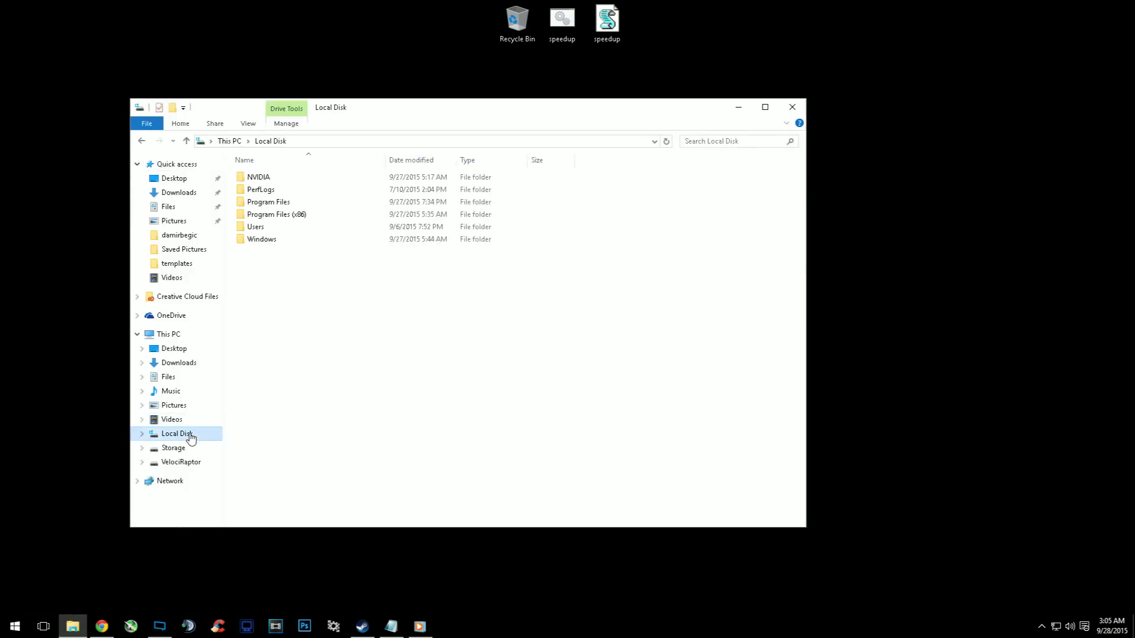
{"action": "double_click", "coordinate": [303, 217]}
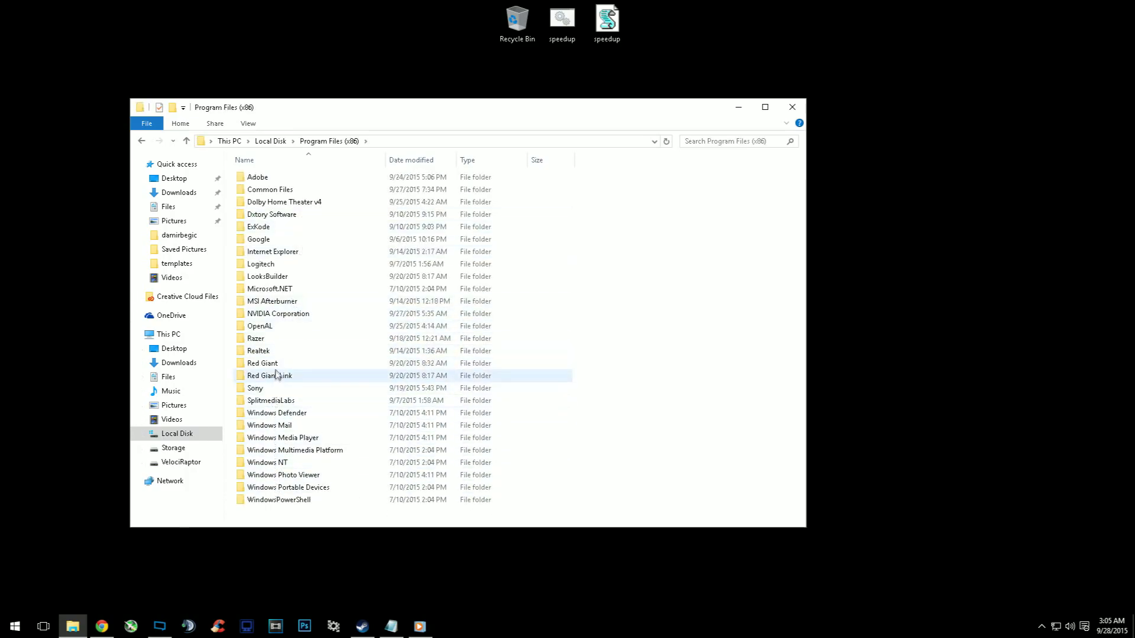
- Go to VelociRaptor > Steam > steamapps > common > Counter-Strike Global Offensive > csgo > cfg
{"action": "left_click", "coordinate": [204, 464]}
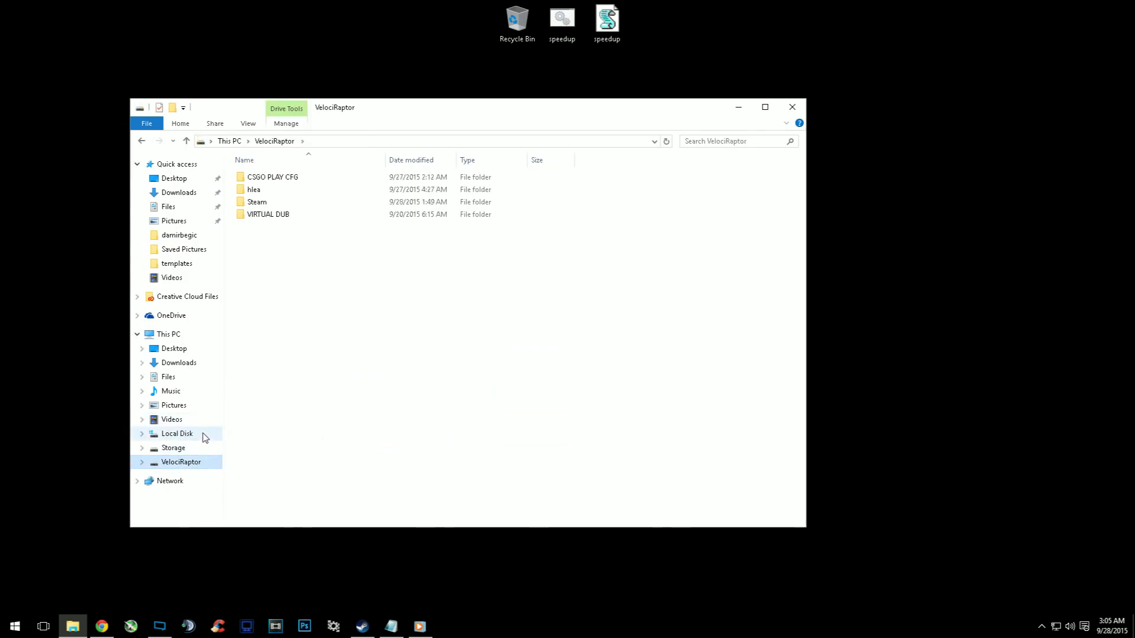
{"action": "double_click", "coordinate": [263, 202]}
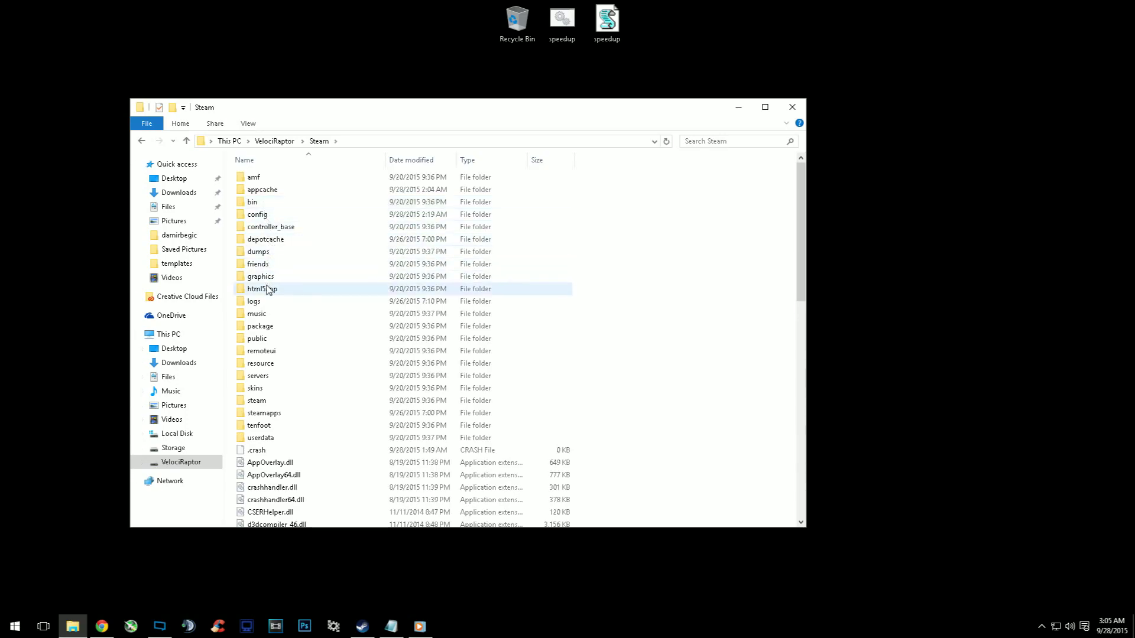
{"action": "double_click", "coordinate": [276, 416]}
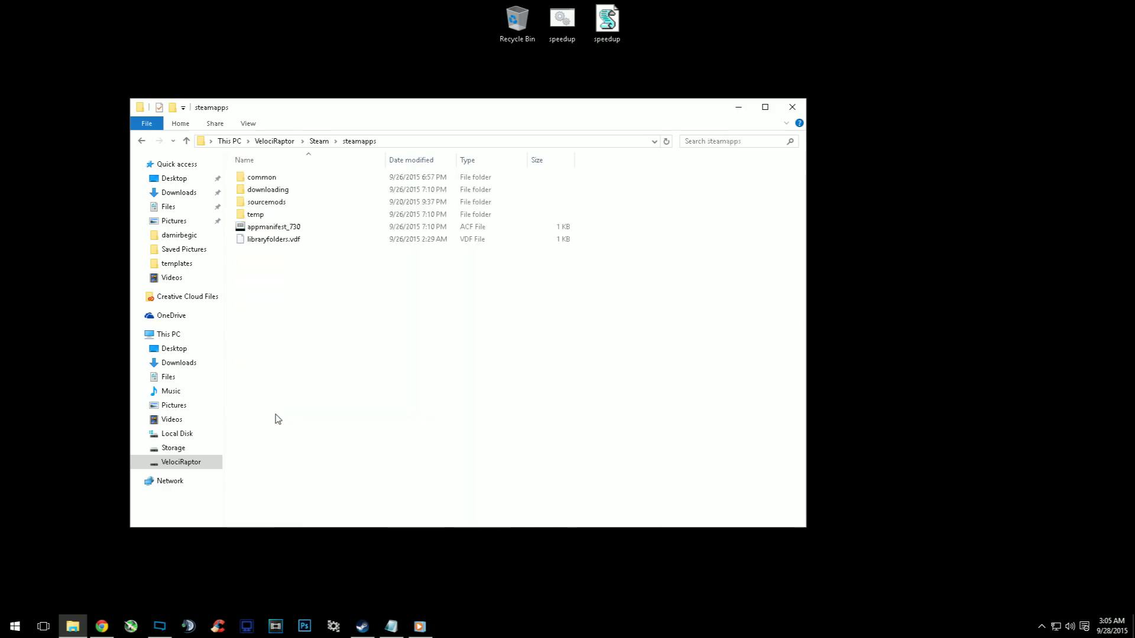
{"action": "double_click", "coordinate": [262, 179]}
{"action": "double_click", "coordinate": [294, 179]}
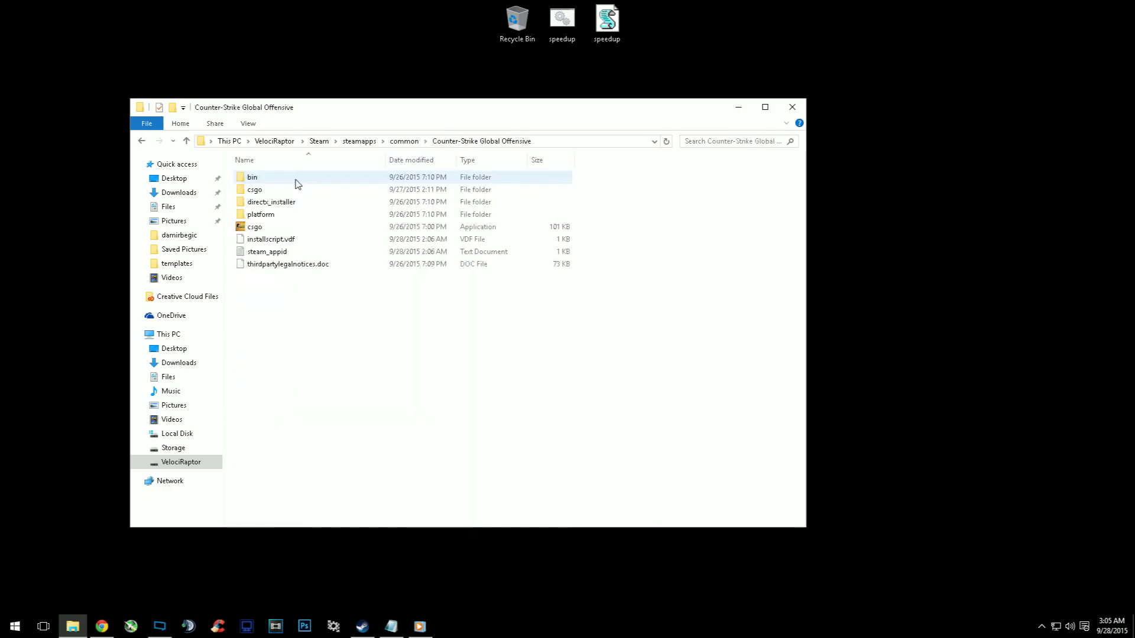
{"action": "double_click", "coordinate": [263, 190]}
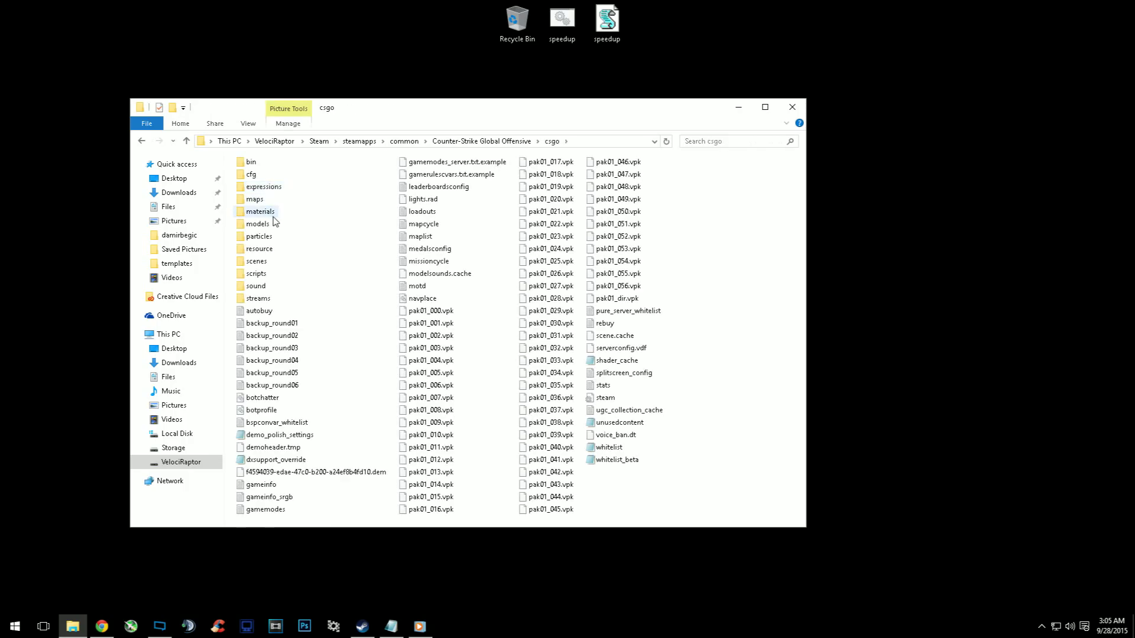
{"action": "double_click", "coordinate": [253, 175]}
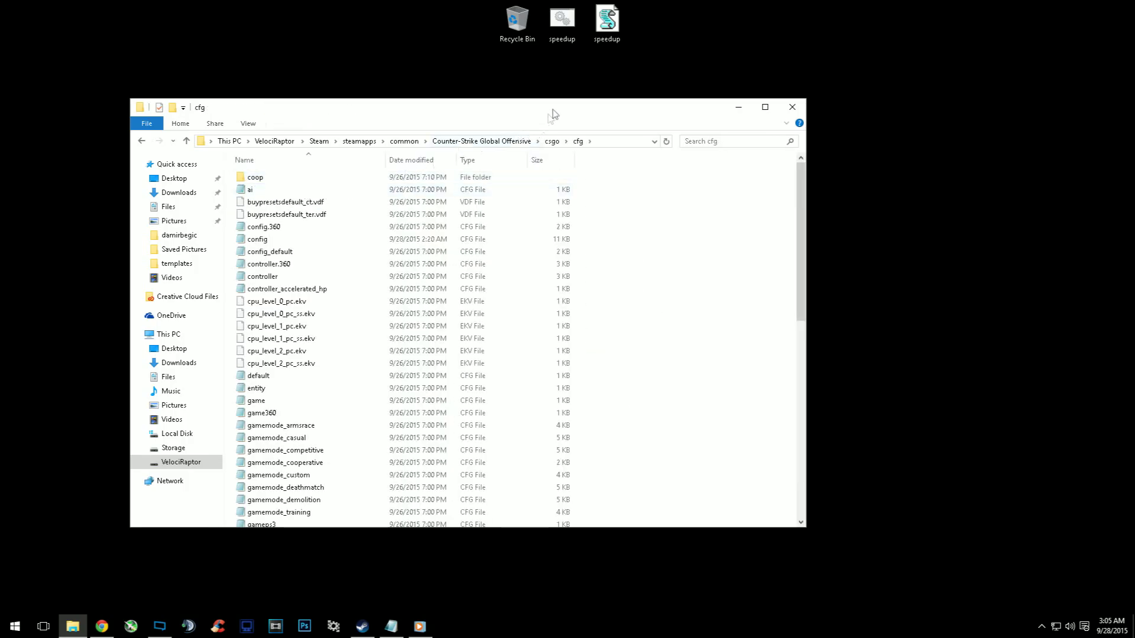
- Copy the desktop prac file into cfg, replacing the existing prac.cfg, and close Explorer
{"action": "left_click_drag", "start_coordinate": [553, 112], "coordinate": [422, 100]}
{"action": "left_click_drag", "start_coordinate": [807, 207], "coordinate": [853, 197]}
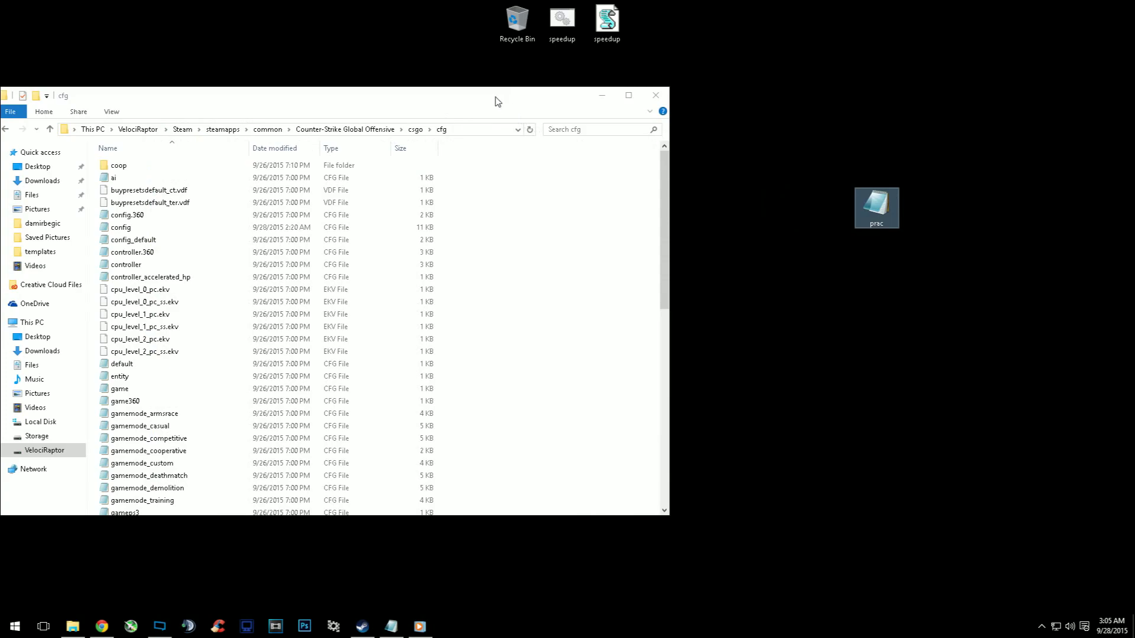
{"action": "left_click_drag", "start_coordinate": [498, 102], "coordinate": [581, 105]}
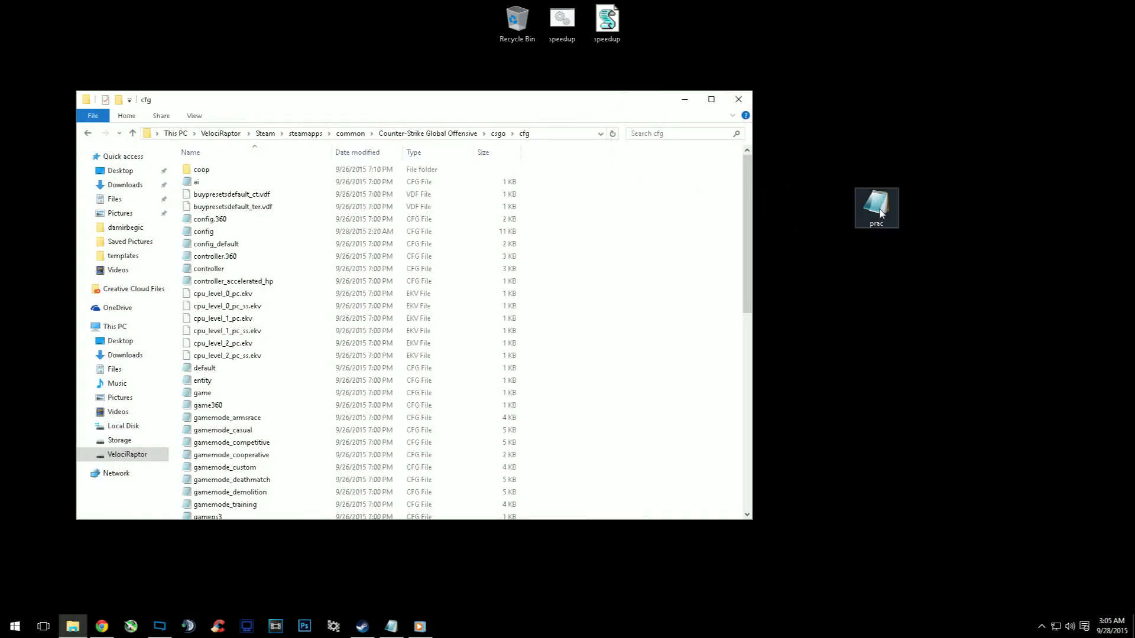
{"action": "mouse_move", "coordinate": [877, 217]}
{"action": "left_mouse_down"}
{"action": "mouse_move", "coordinate": [805, 272]}
{"action": "mouse_move", "coordinate": [581, 336]}
{"action": "left_mouse_up"}
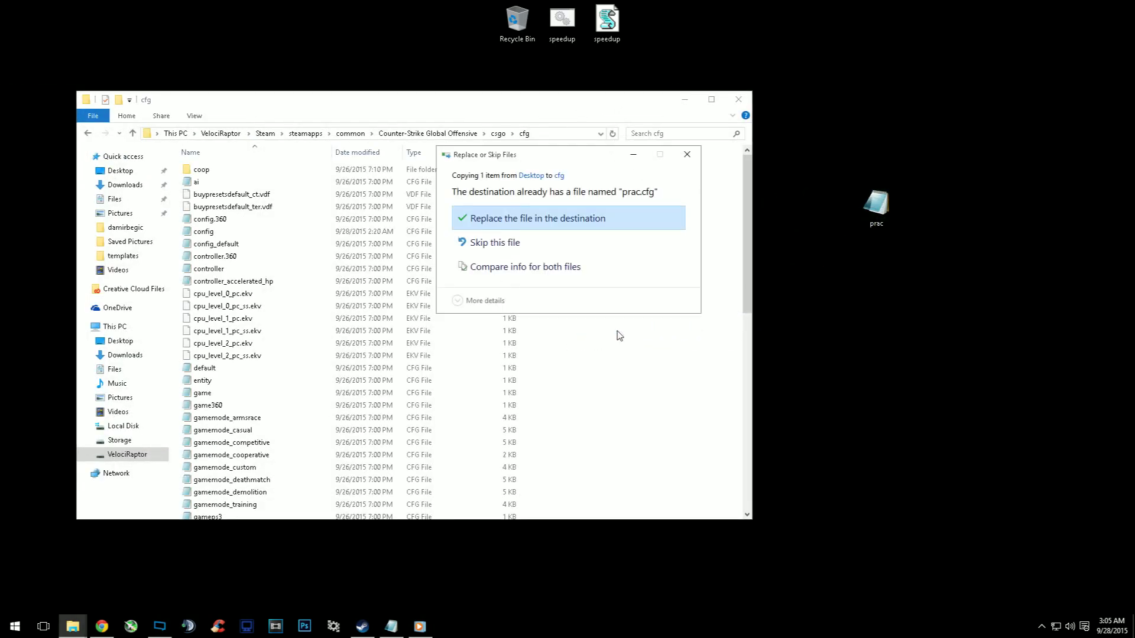
{"action": "left_click", "coordinate": [571, 224]}
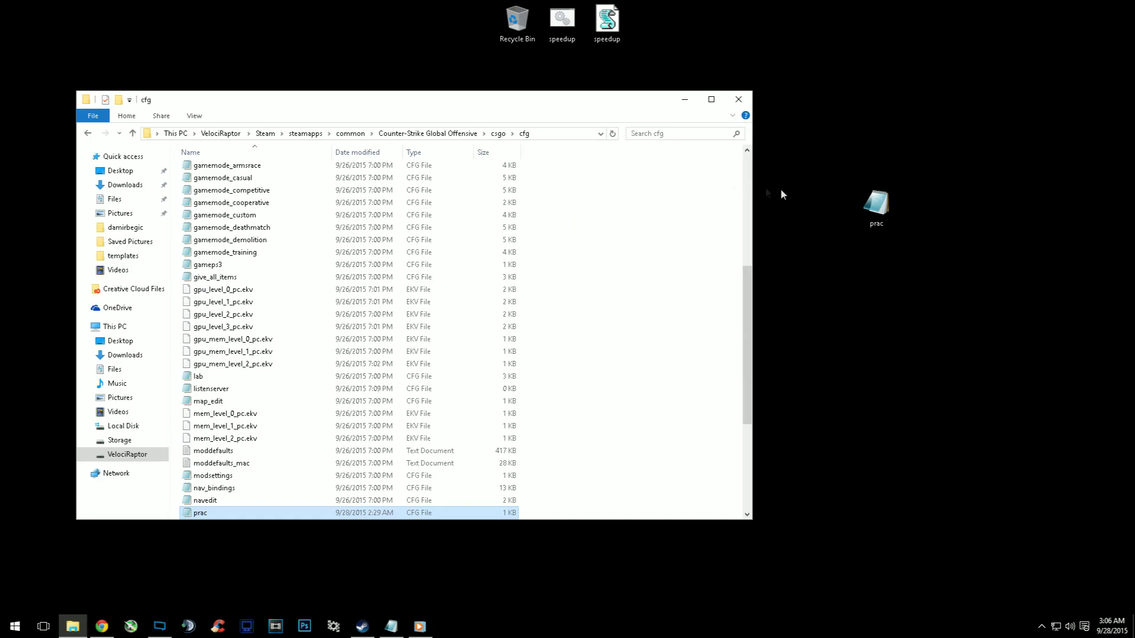
{"action": "left_click", "coordinate": [739, 99]}
{"action": "left_click_drag", "start_coordinate": [876, 204], "coordinate": [788, 142]}
- Delete the leftover prac file from the desktop
{"action": "right_click", "coordinate": [767, 149]}
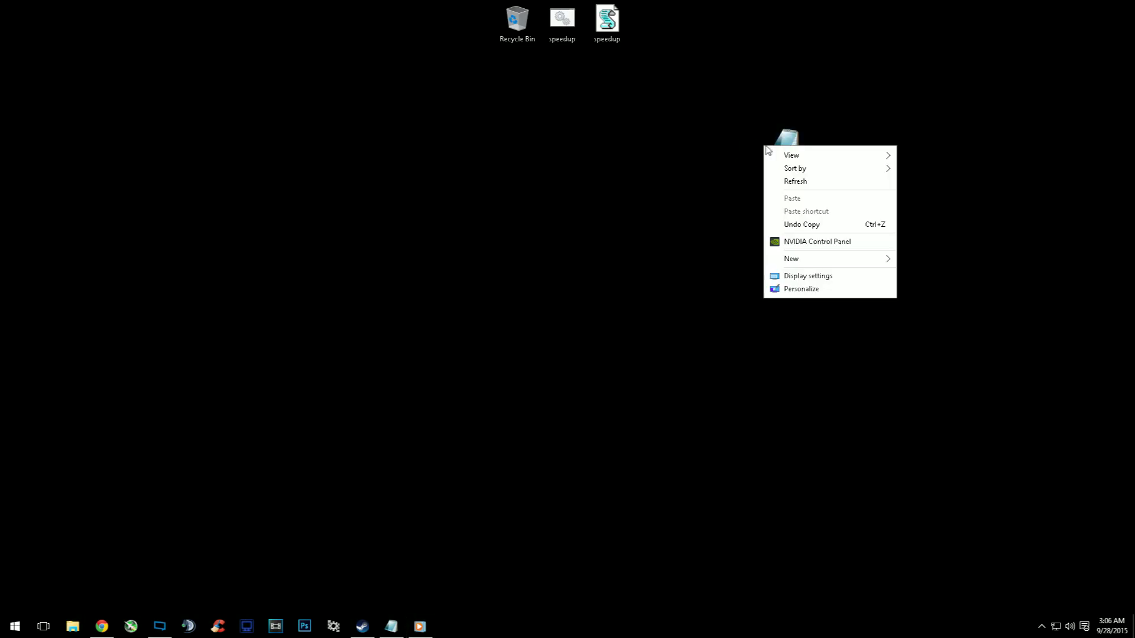
{"action": "right_click", "coordinate": [786, 144]}
{"action": "left_click", "coordinate": [811, 307]}
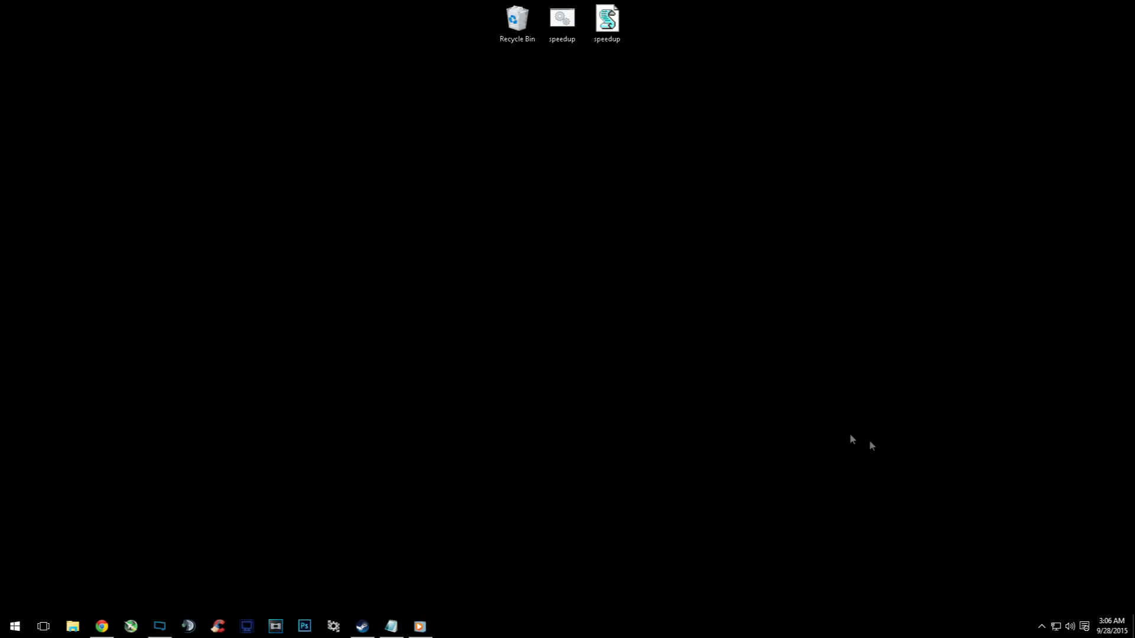
- Launch Counter-Strike: Global Offensive from the Steam tray icon's menu
{"action": "left_click", "coordinate": [1042, 626]}
{"action": "right_click", "coordinate": [1042, 603]}
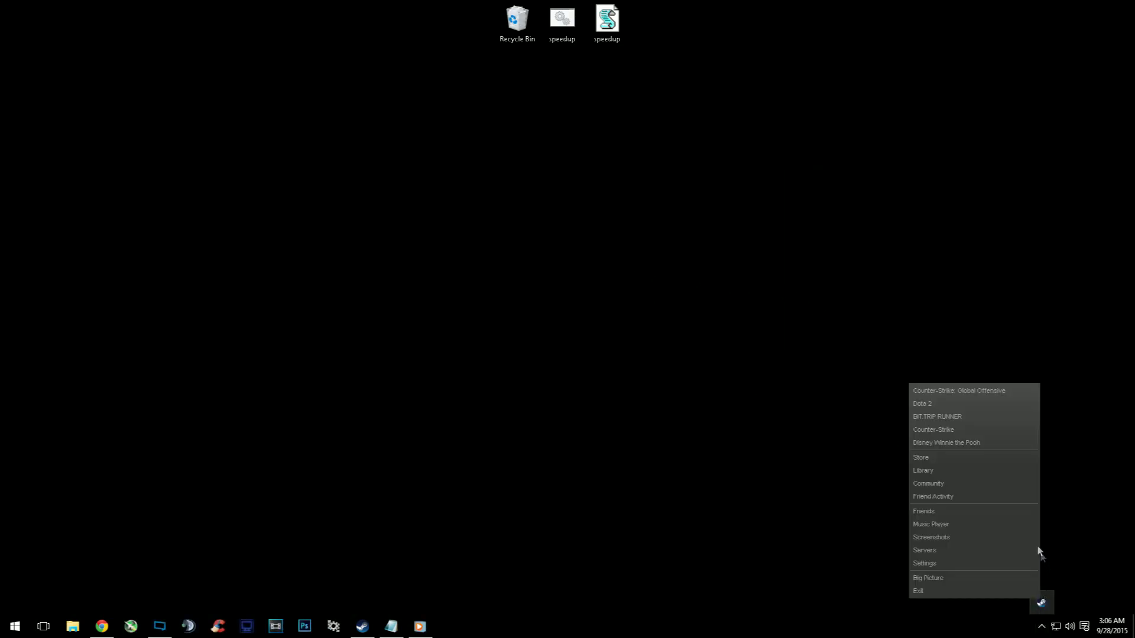
{"action": "left_click", "coordinate": [988, 394]}
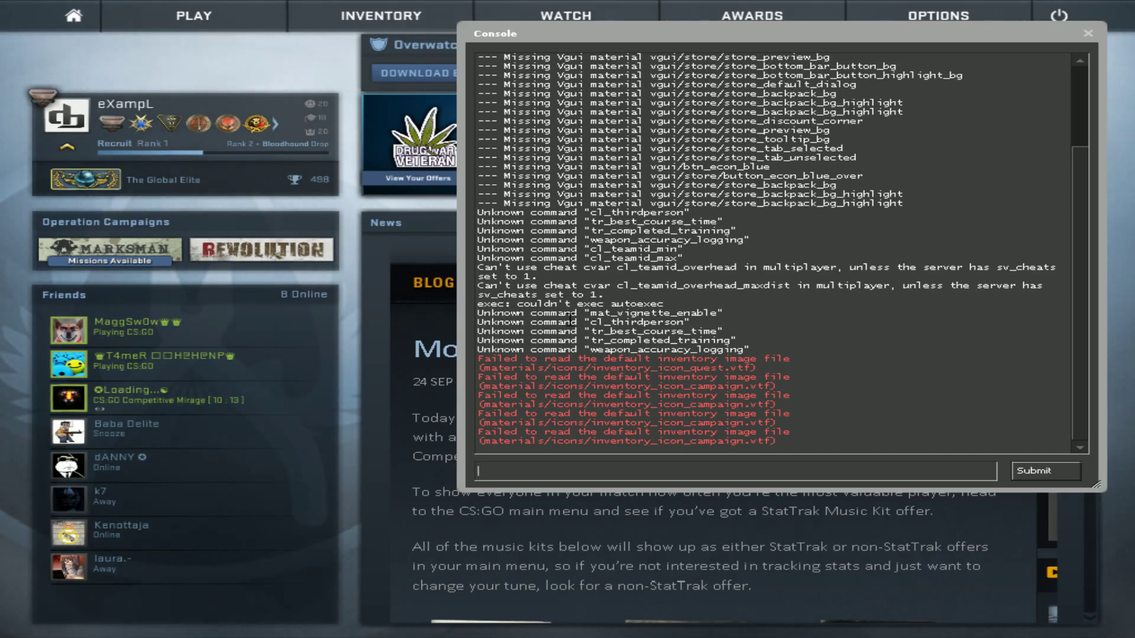
- Enter map de_inferno in the console, then close the console without running it
{"action": "type", "text": "de_"}
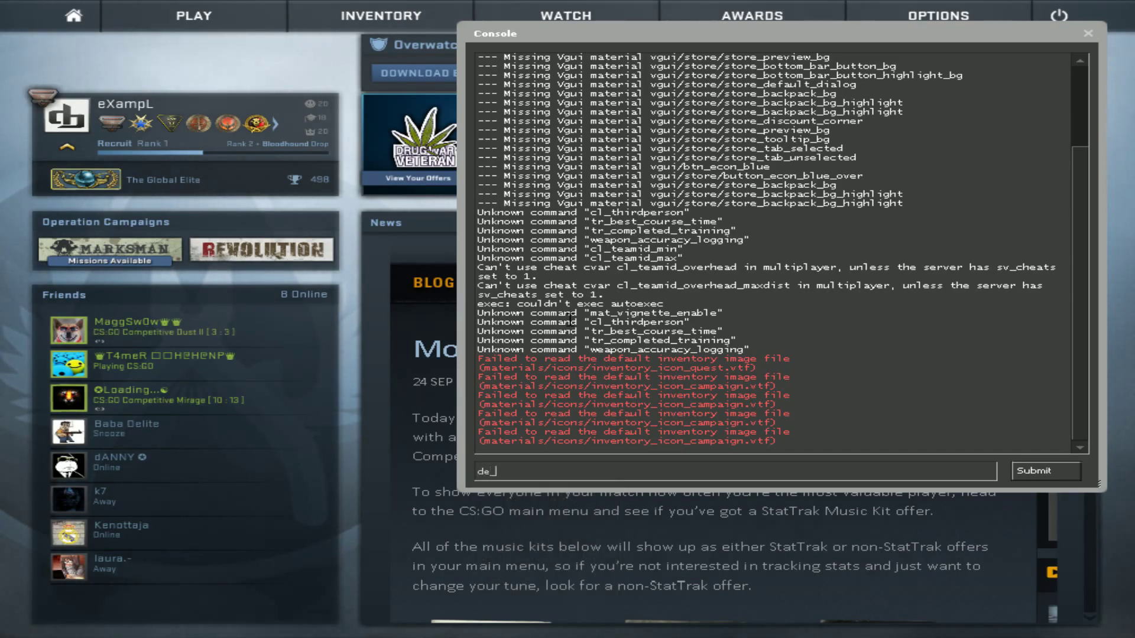
{"action": "key", "text": "BackSpace"}
{"action": "key", "text": "BackSpace"}
{"action": "key", "text": "BackSpace"}
{"action": "type", "text": "map"}
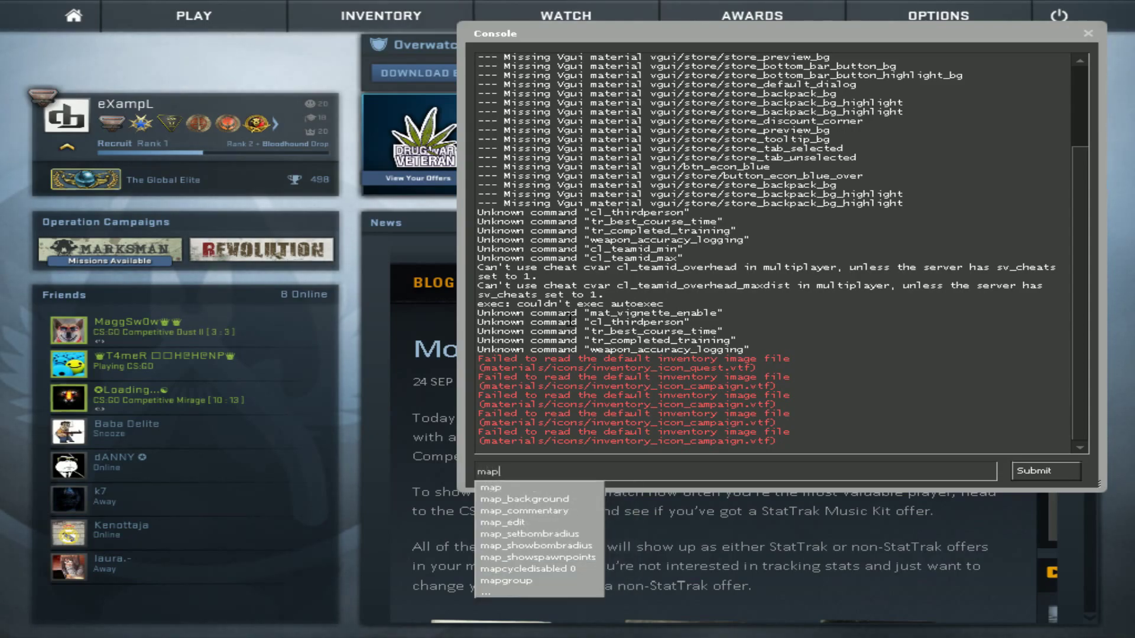
{"action": "type", "text": " de_inferno"}
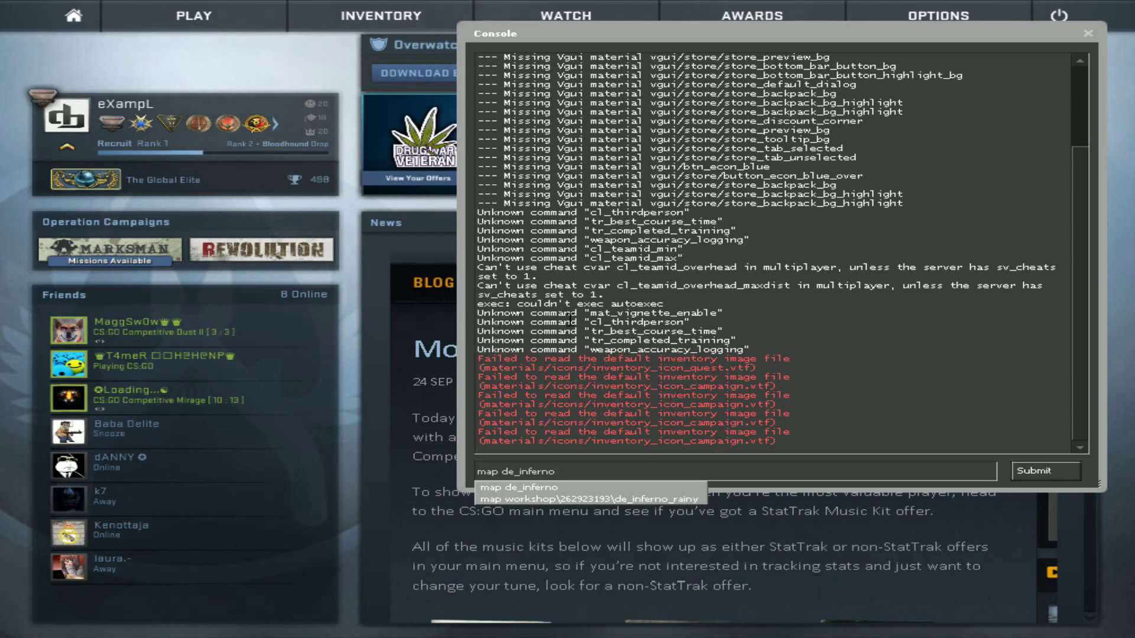
{"action": "left_click", "coordinate": [1088, 33]}
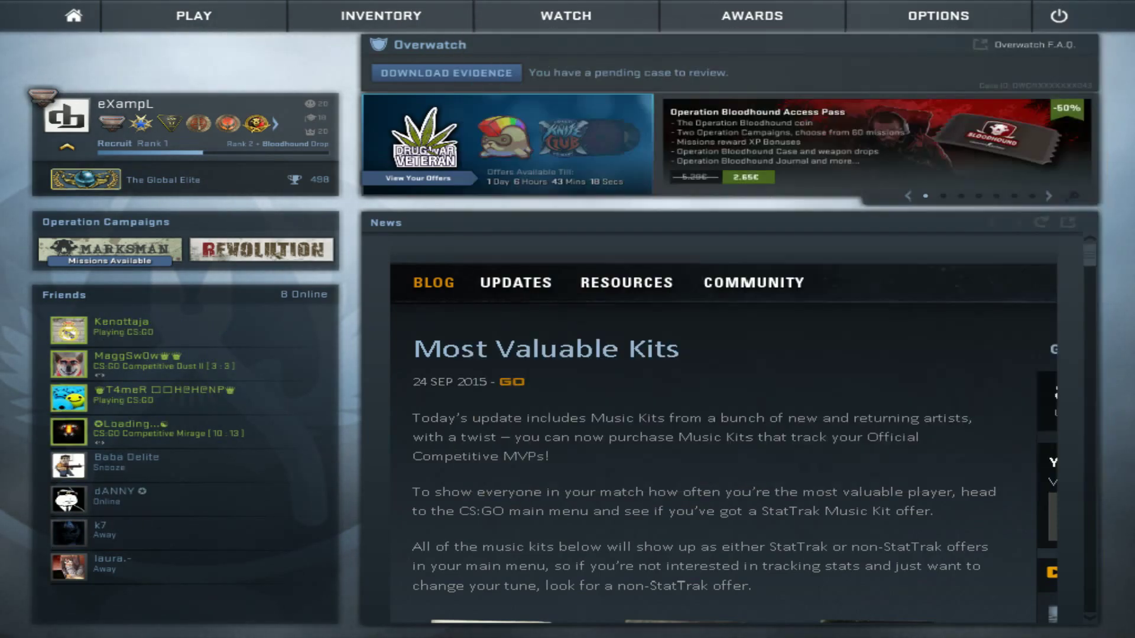
{"action": "mouse_move", "coordinate": [932, 20]}
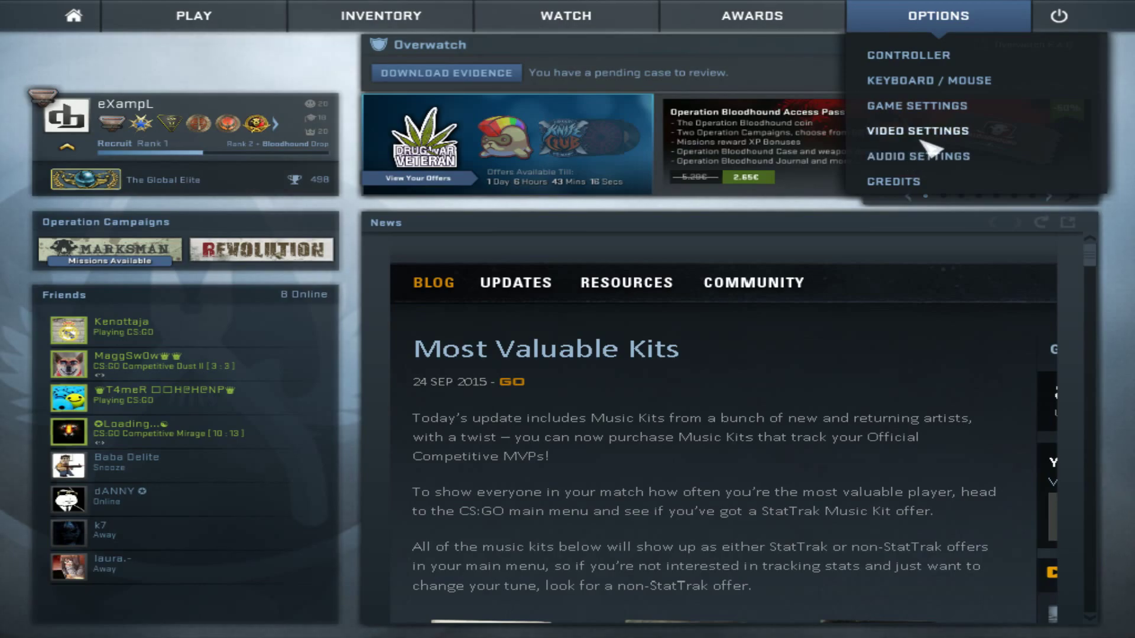
- Open the Game Settings page and scroll up and down through its options
{"action": "left_click", "coordinate": [928, 107]}
{"action": "scroll", "coordinate": [767, 408], "scroll_direction": "down", "scroll_amount": 10}
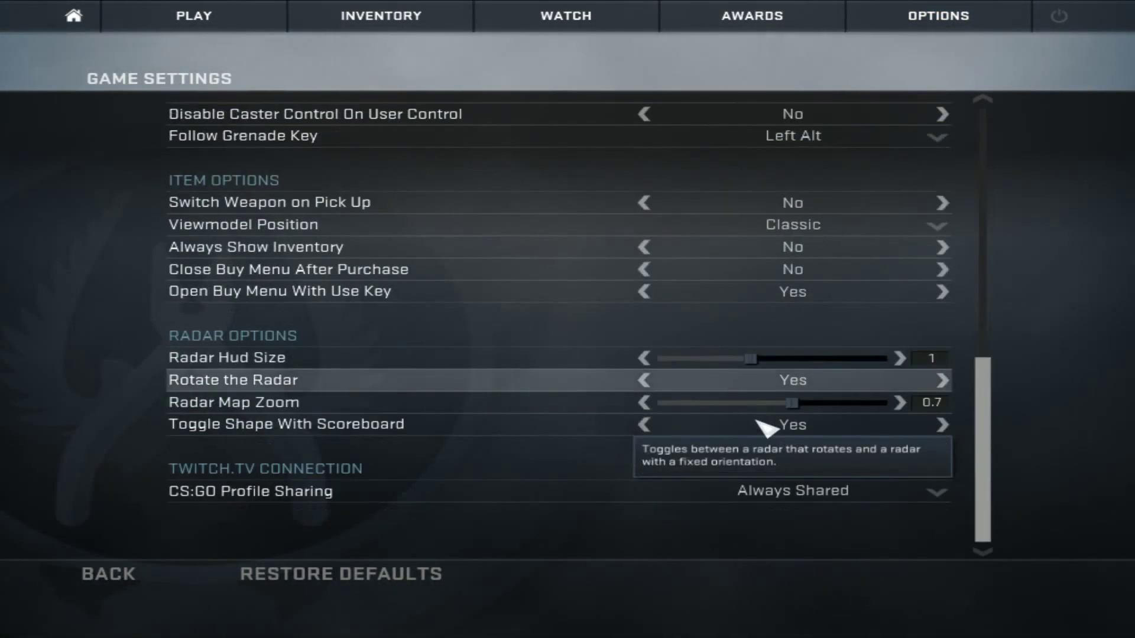
{"action": "scroll", "coordinate": [759, 429], "scroll_direction": "up", "scroll_amount": 3}
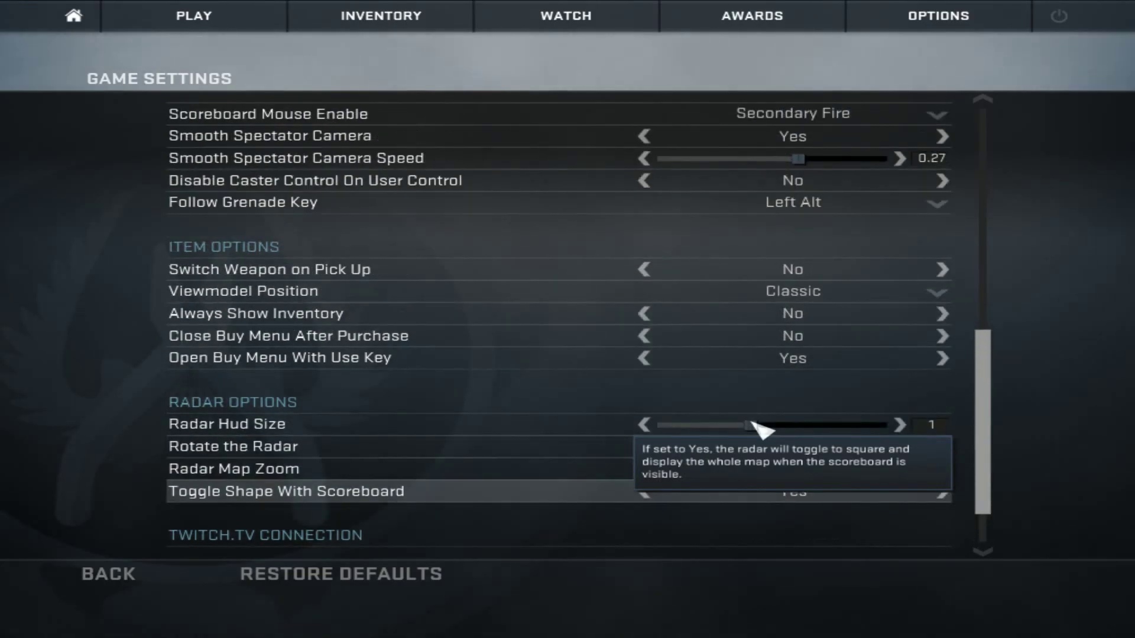
{"action": "scroll", "coordinate": [755, 423], "scroll_direction": "up", "scroll_amount": 5}
{"action": "scroll", "coordinate": [790, 446], "scroll_direction": "down", "scroll_amount": 8}
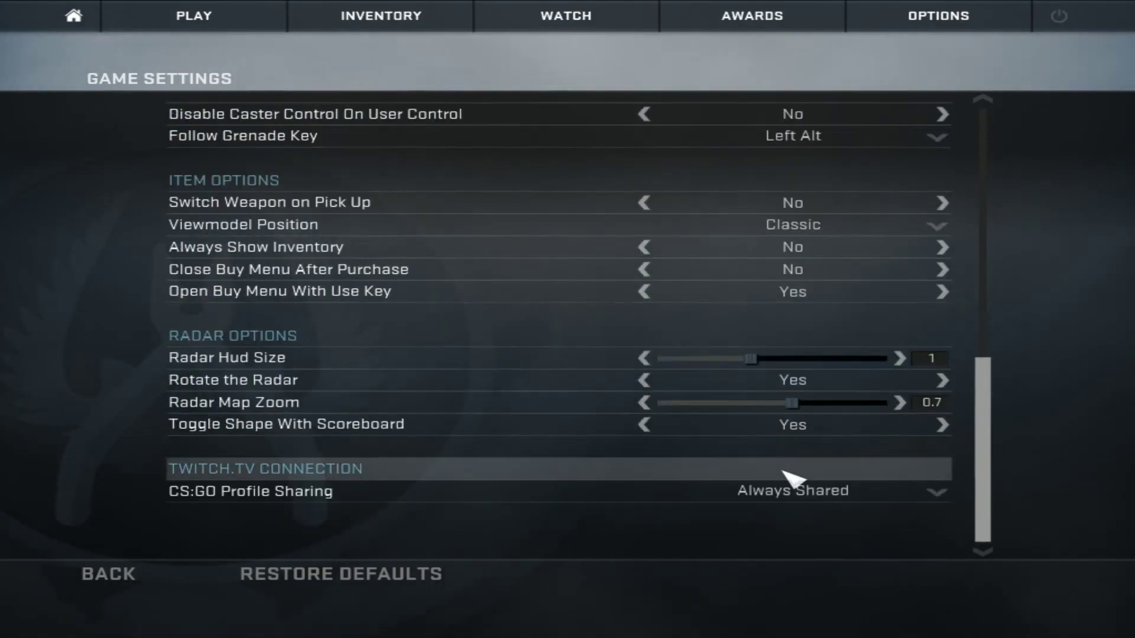
{"action": "scroll", "coordinate": [786, 479], "scroll_direction": "up", "scroll_amount": 18}
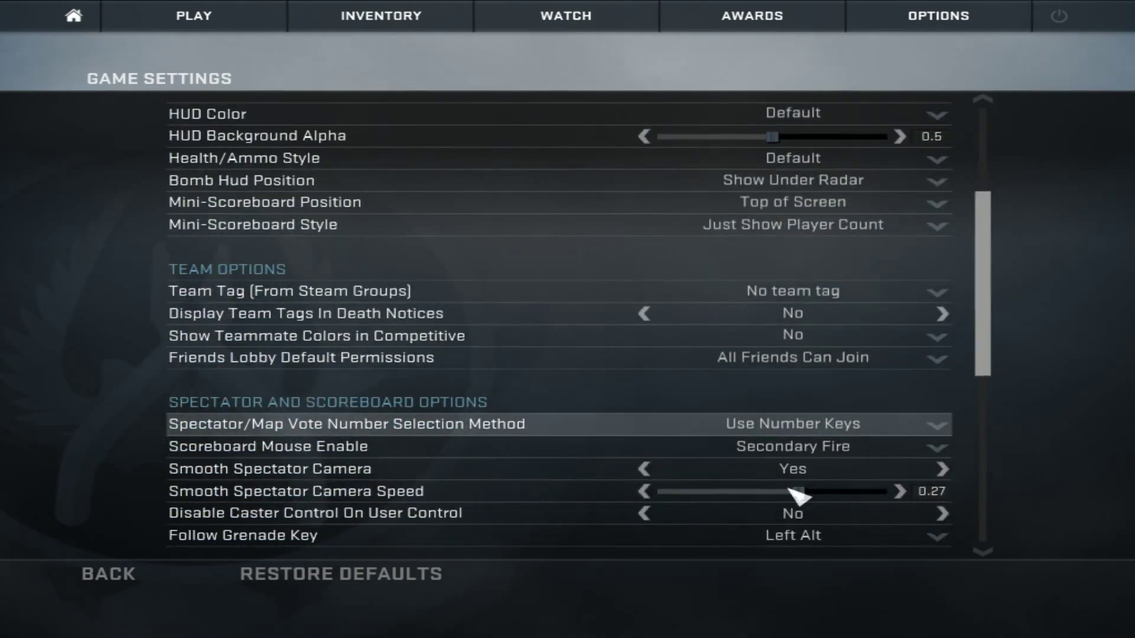
{"action": "scroll", "coordinate": [798, 496], "scroll_direction": "up", "scroll_amount": 9}
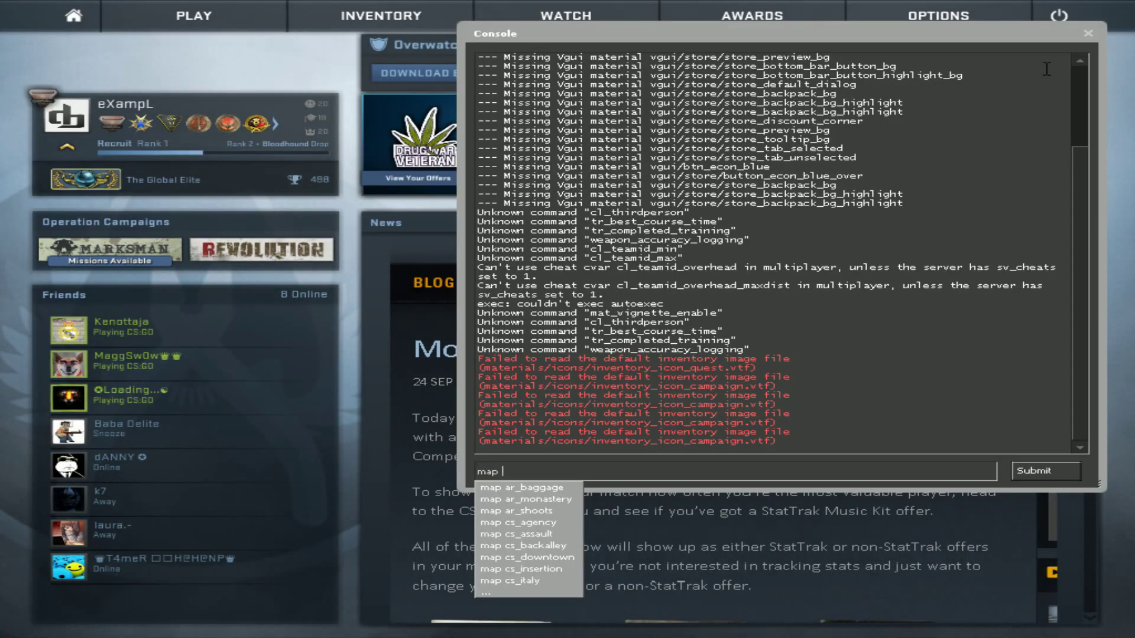
- Run map de_inferno, fixing the typo, to load the Inferno map
{"action": "type", "text": "mapde_infernp"}
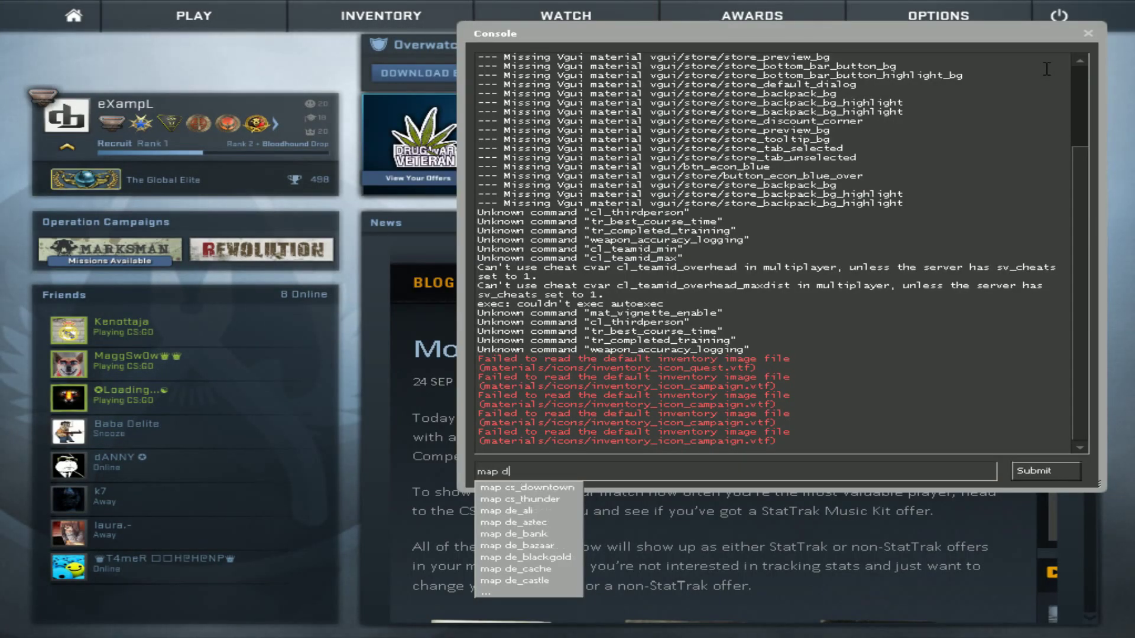
{"action": "key", "text": "BackSpace"}
{"action": "type", "text": "o"}
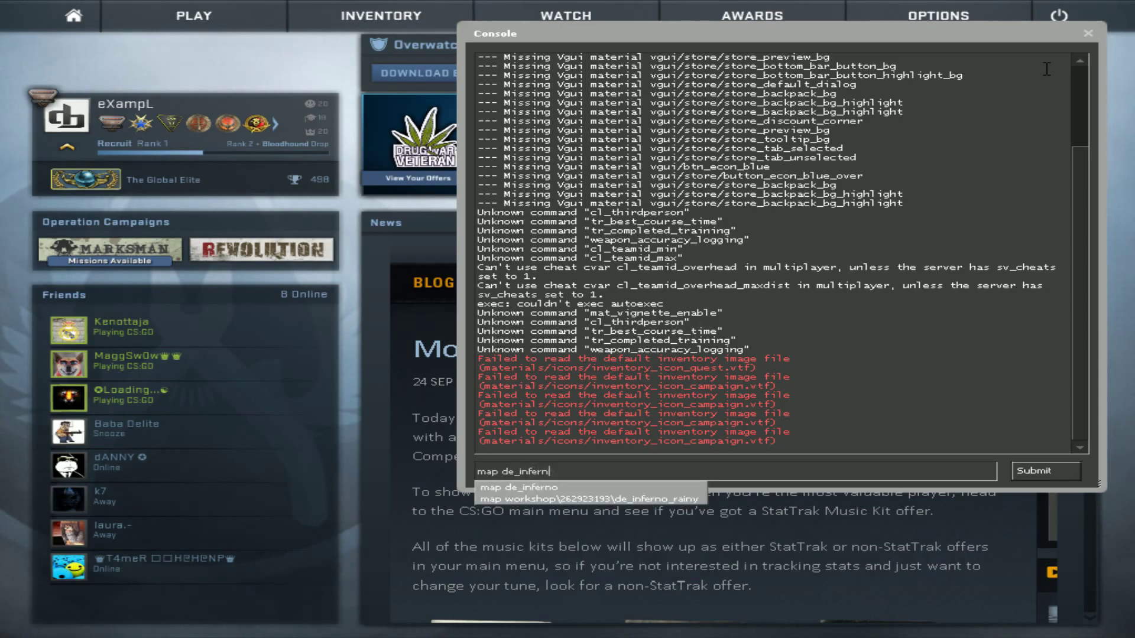
{"action": "key", "text": "Return"}
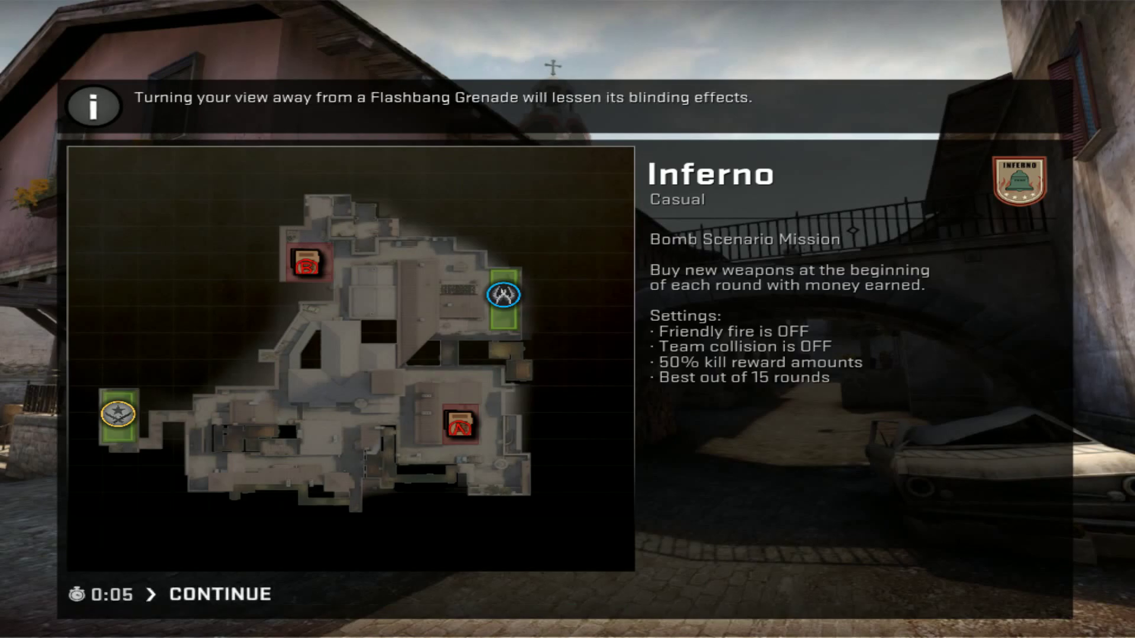
- Skip the overview, join the Terrorists, switch to the knife and reopen the console
{"action": "key", "text": "space"}
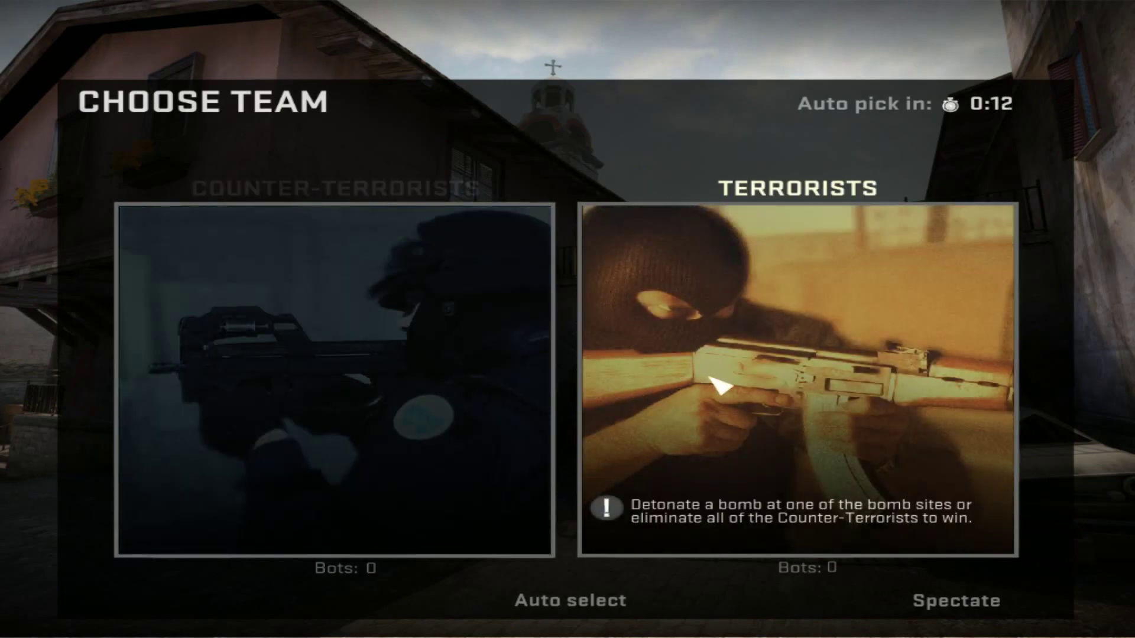
{"action": "left_click", "coordinate": [717, 384]}
{"action": "key", "text": "Tab"}
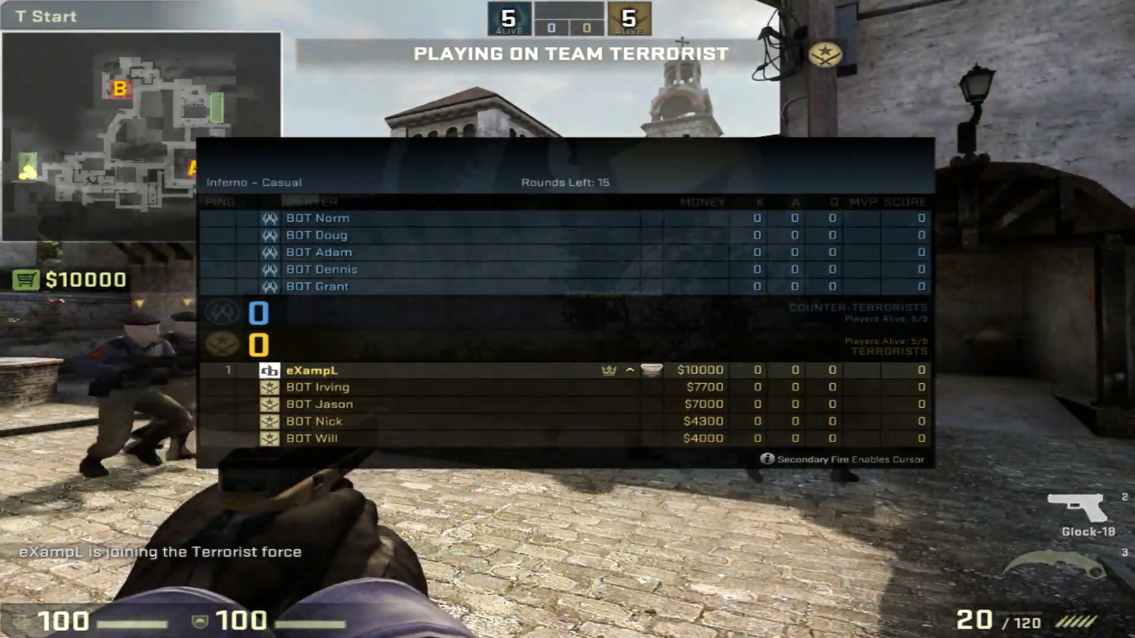
{"action": "key", "text": "Tab"}
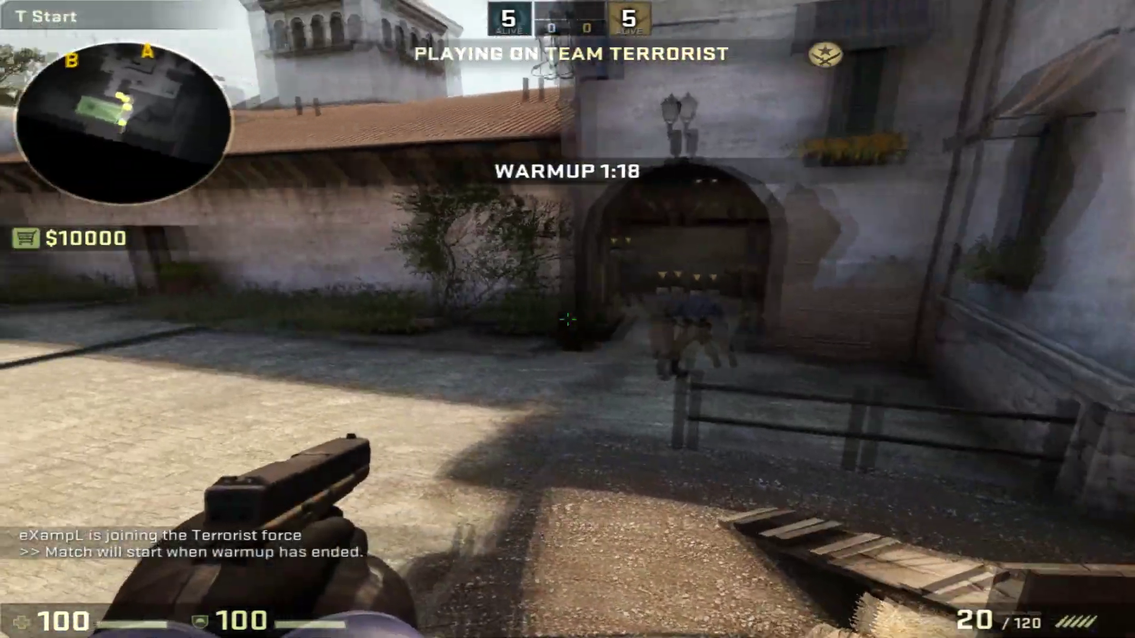
{"action": "key", "text": "3"}
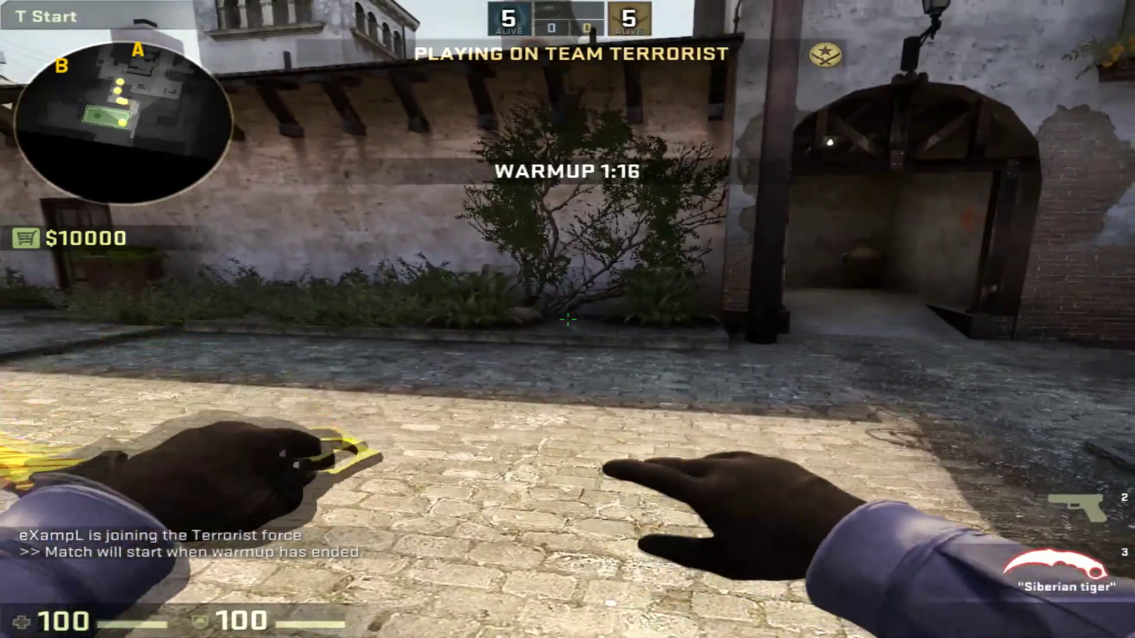
{"action": "key", "text": "grave"}
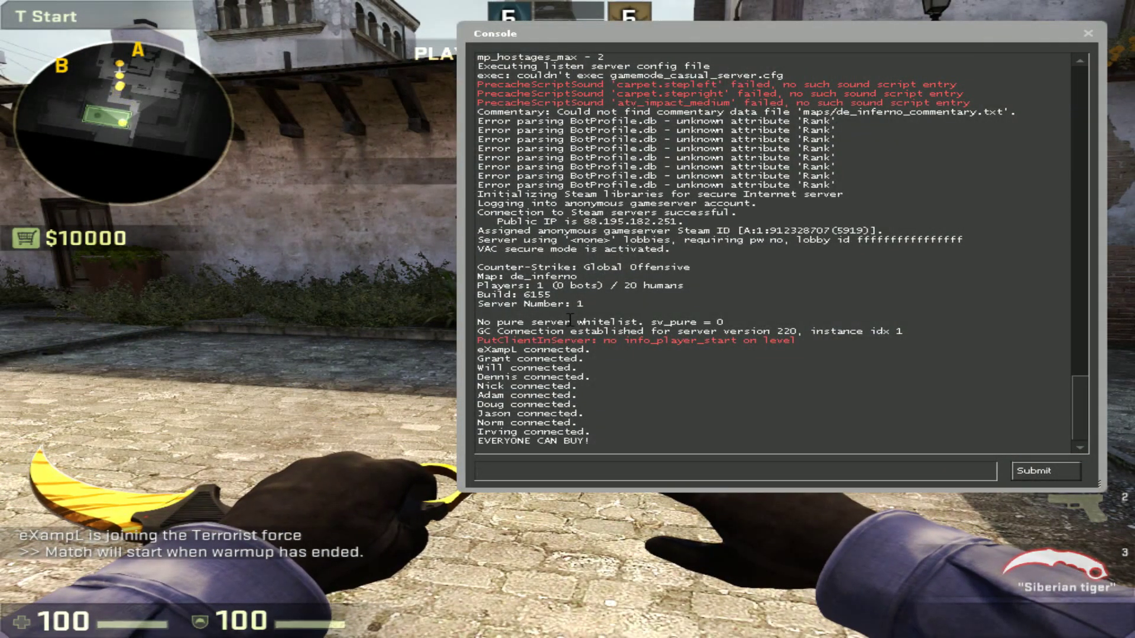
- Run exec prac in the console, then close the console
{"action": "type", "text": "exe"}
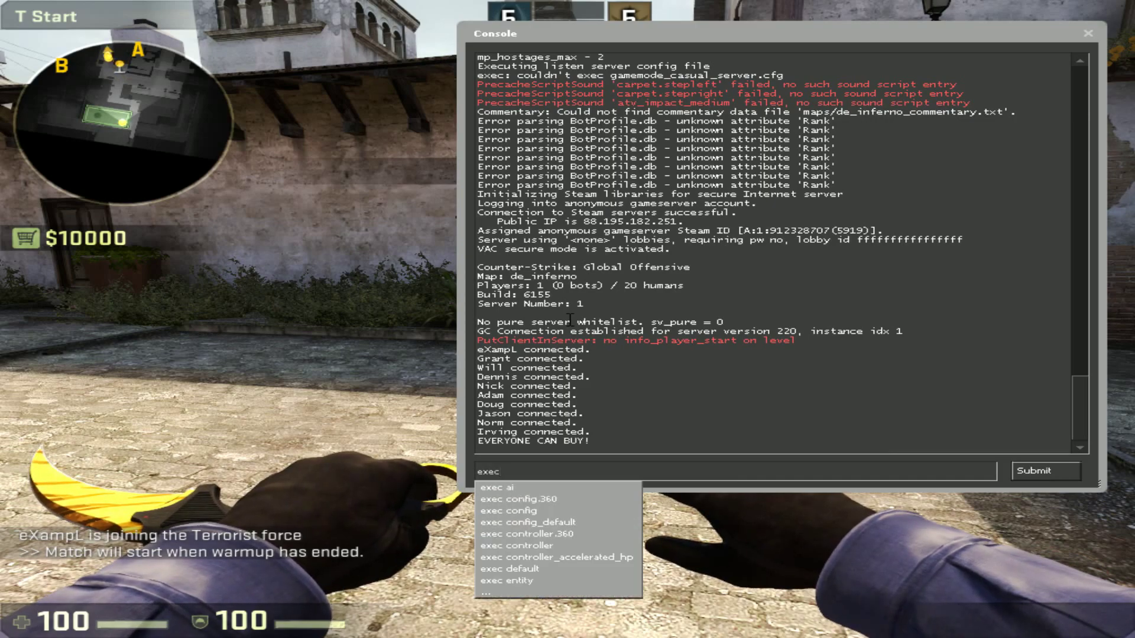
{"action": "type", "text": "c"}
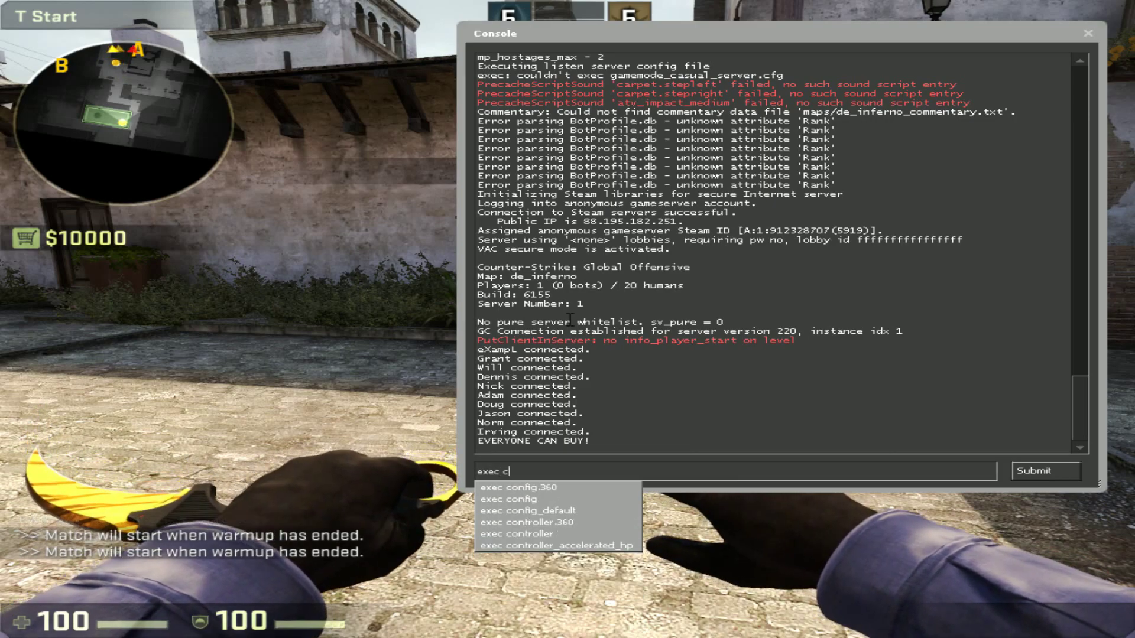
{"action": "key", "text": "BackSpace"}
{"action": "type", "text": "prac"}
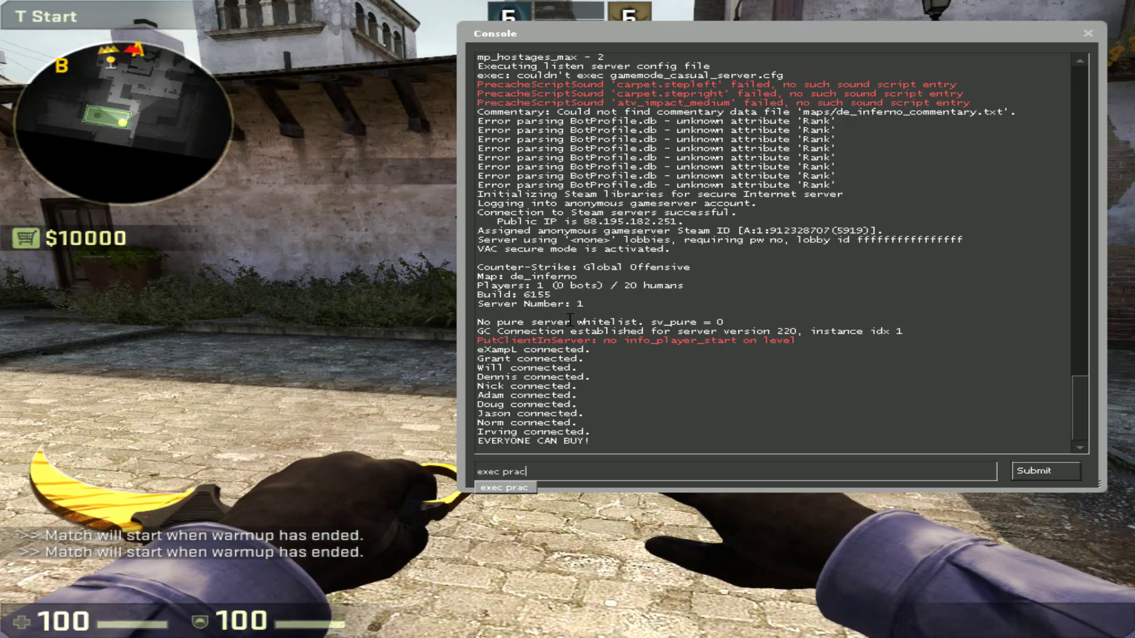
{"action": "key", "text": "Return"}
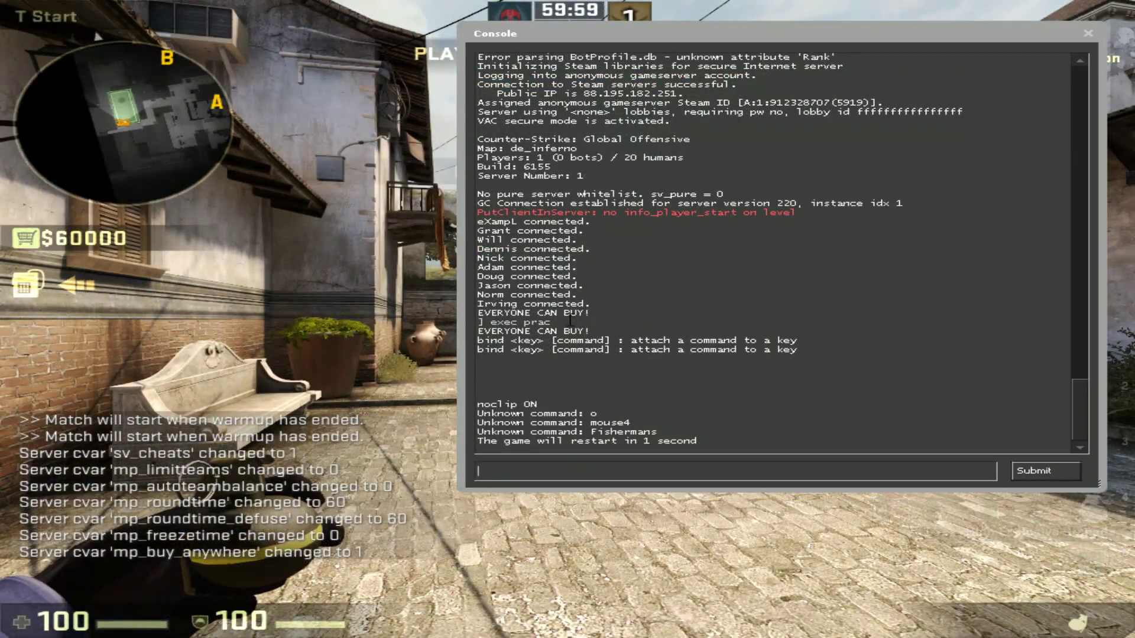
{"action": "key", "text": "grave"}
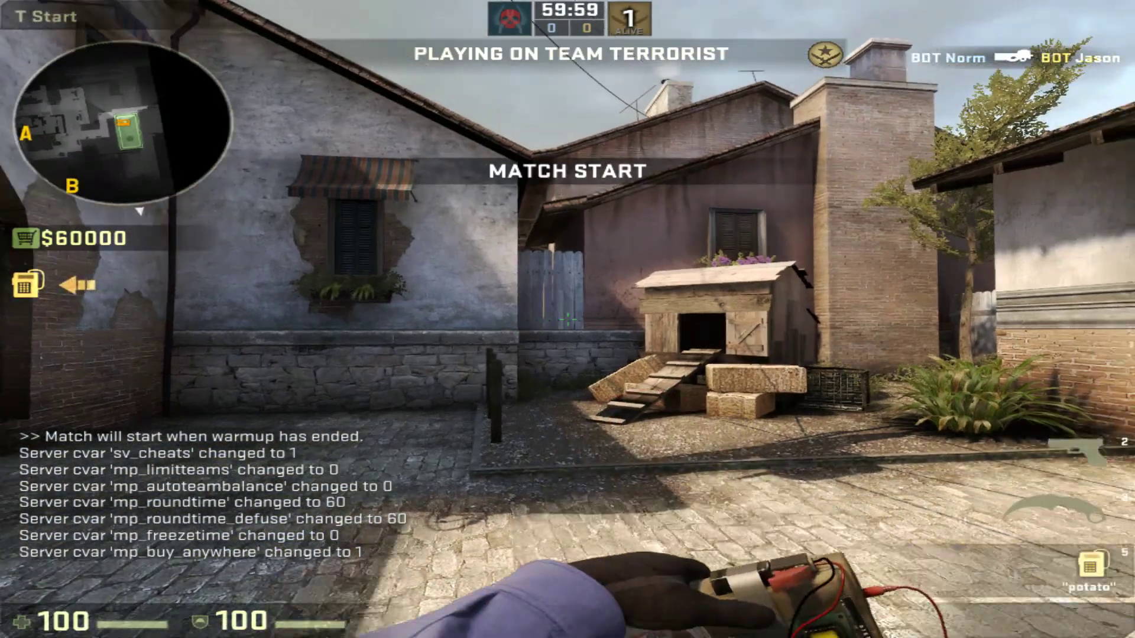
- Cycle weapons, check the scoreboard, then buy an AK-47 from the rifles menu
{"action": "key", "text": "3"}
{"action": "key", "text": "2"}
{"action": "key", "text": "3"}
{"action": "key", "text": "Tab"}
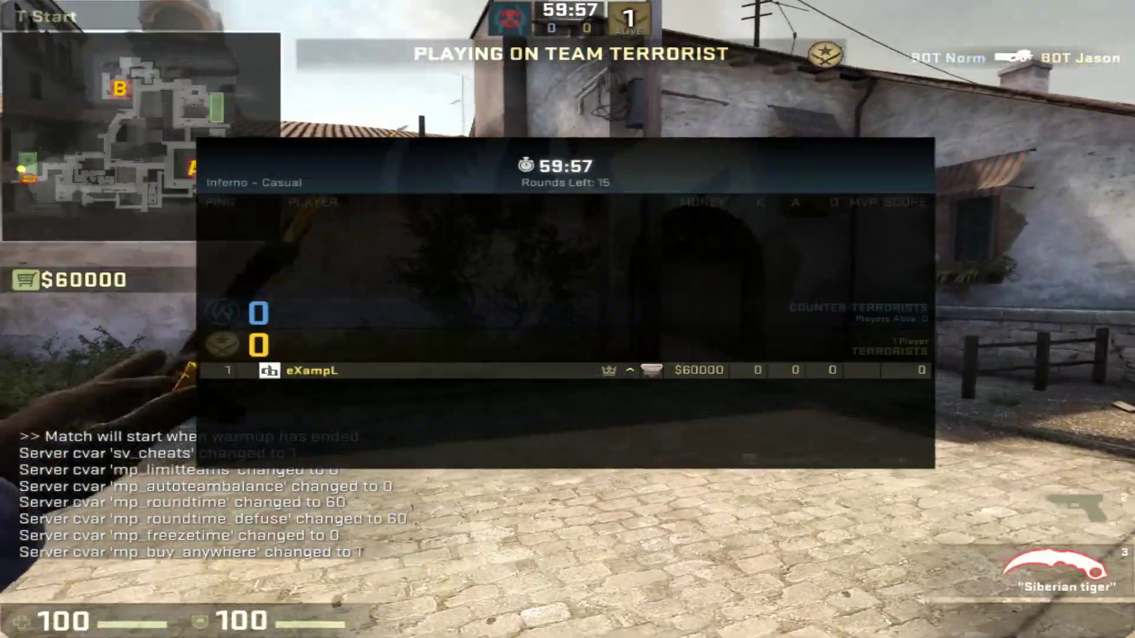
{"action": "key", "text": "2"}
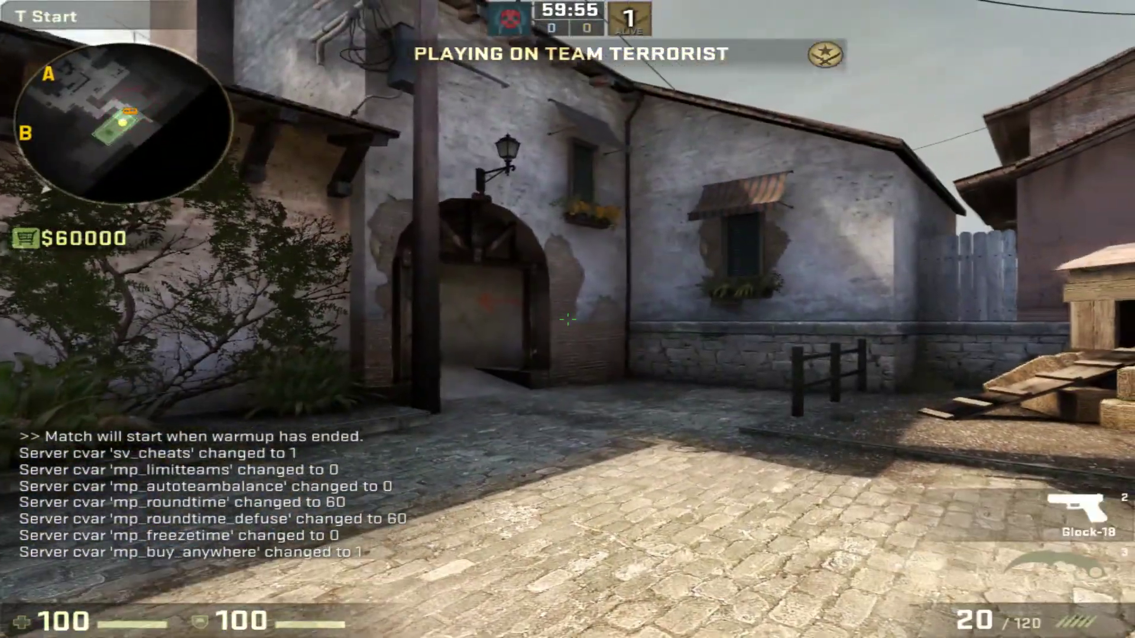
{"action": "key", "text": "b"}
{"action": "key", "text": "4"}
{"action": "key", "text": "2"}
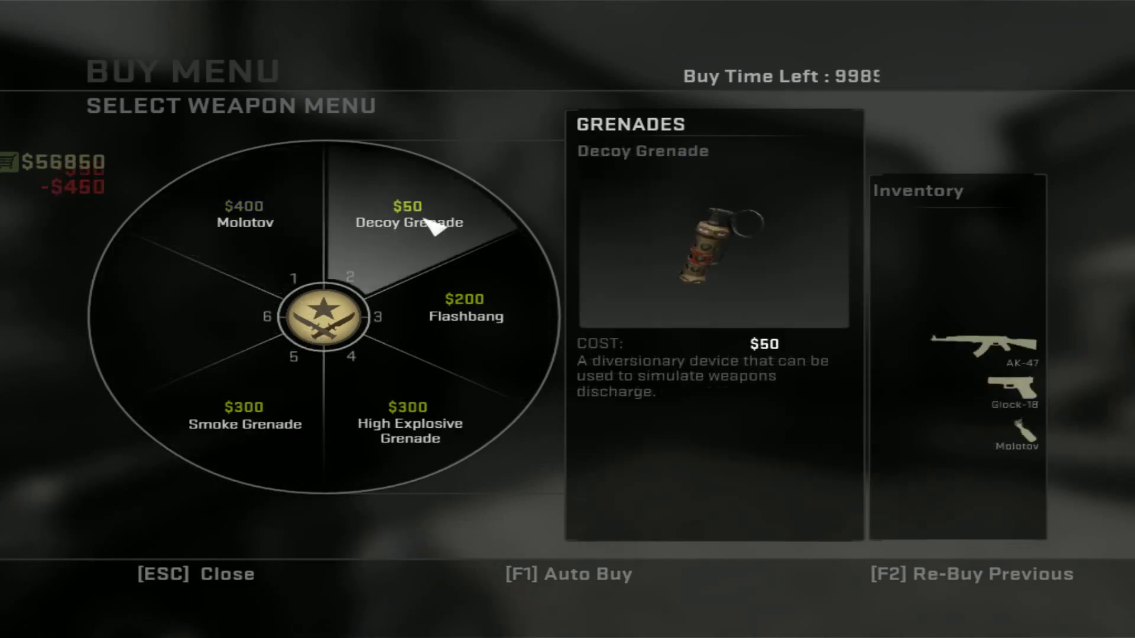
- Buy a smoke grenade and switch to it
{"action": "left_click", "coordinate": [239, 437]}
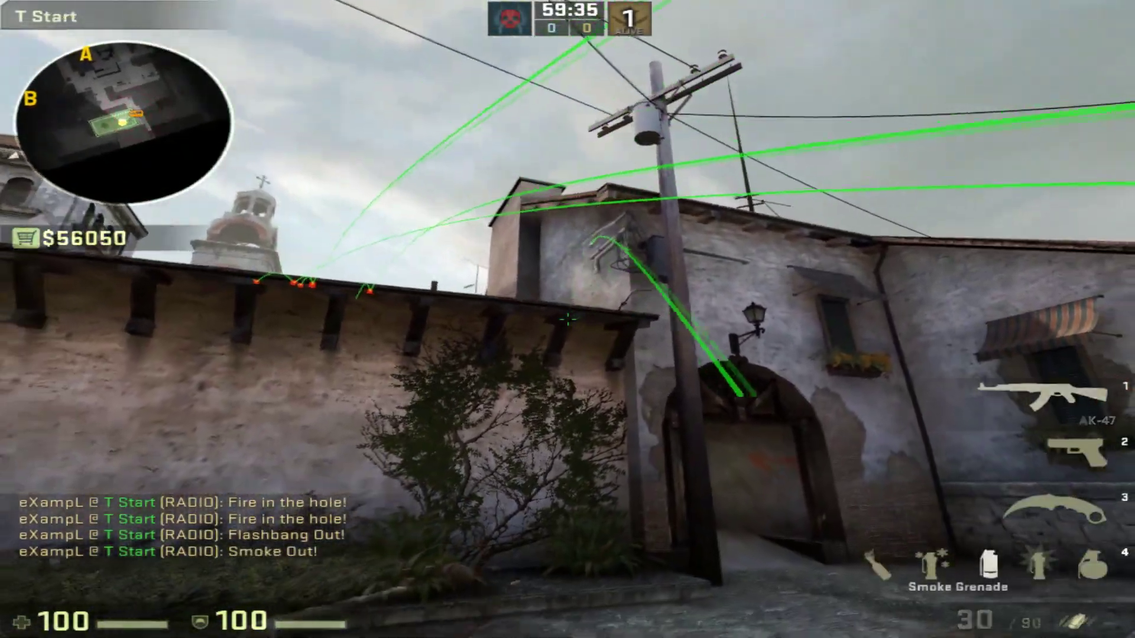
{"action": "key", "text": "4"}
{"action": "key", "text": "4"}
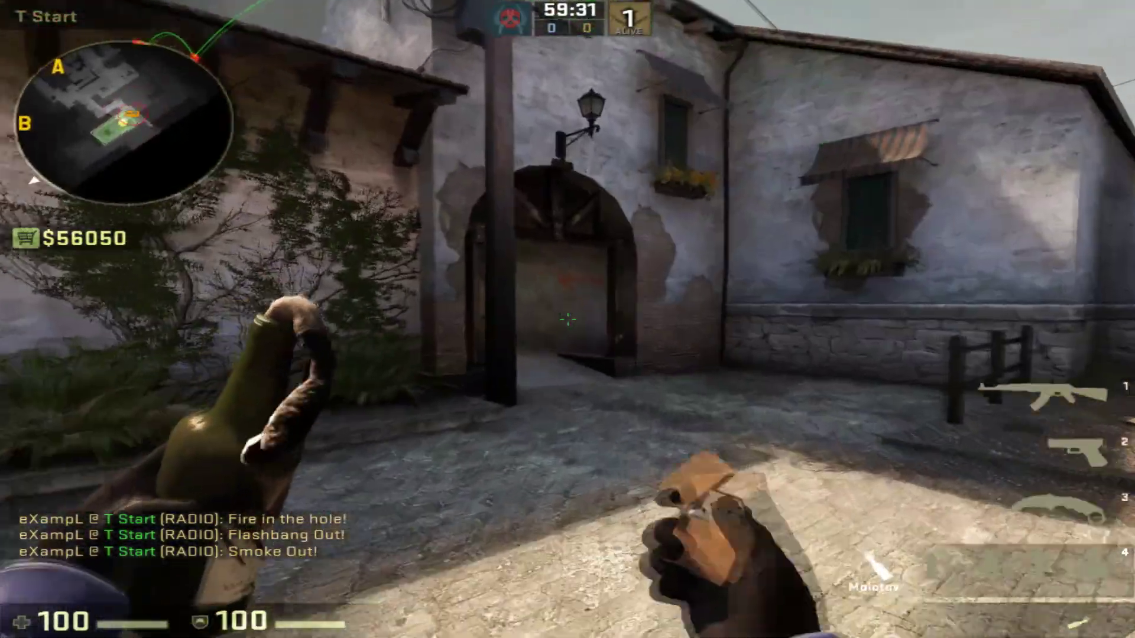
- Throw the Molotov into the archway and bring the rifle back out
{"action": "left_click", "coordinate": [568, 319]}
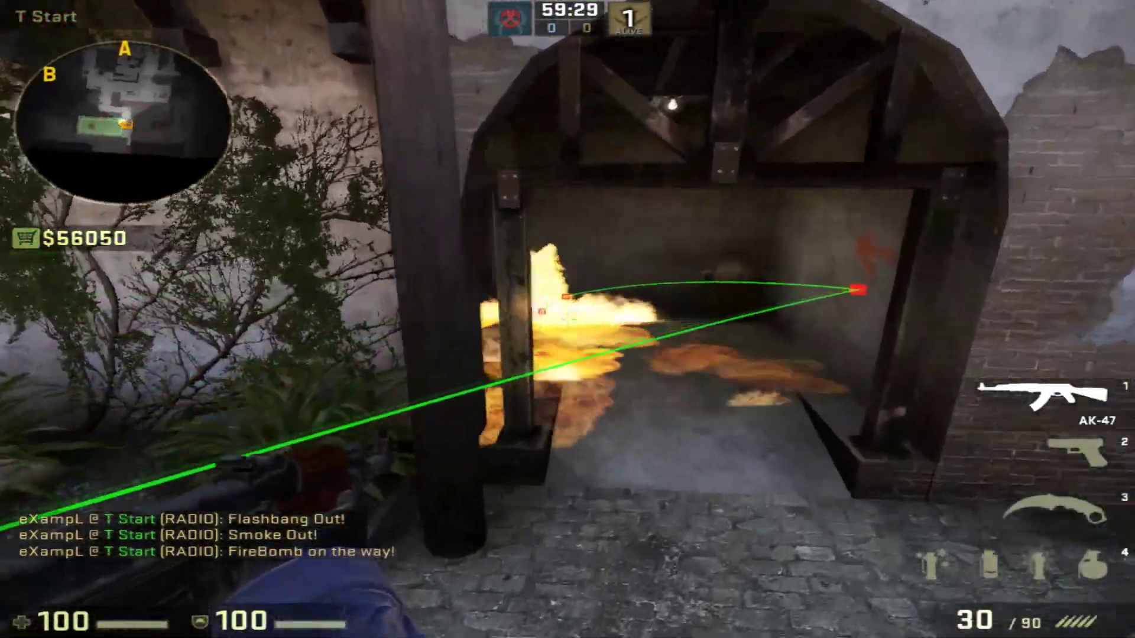
{"action": "key", "text": "3"}
{"action": "key", "text": "1"}
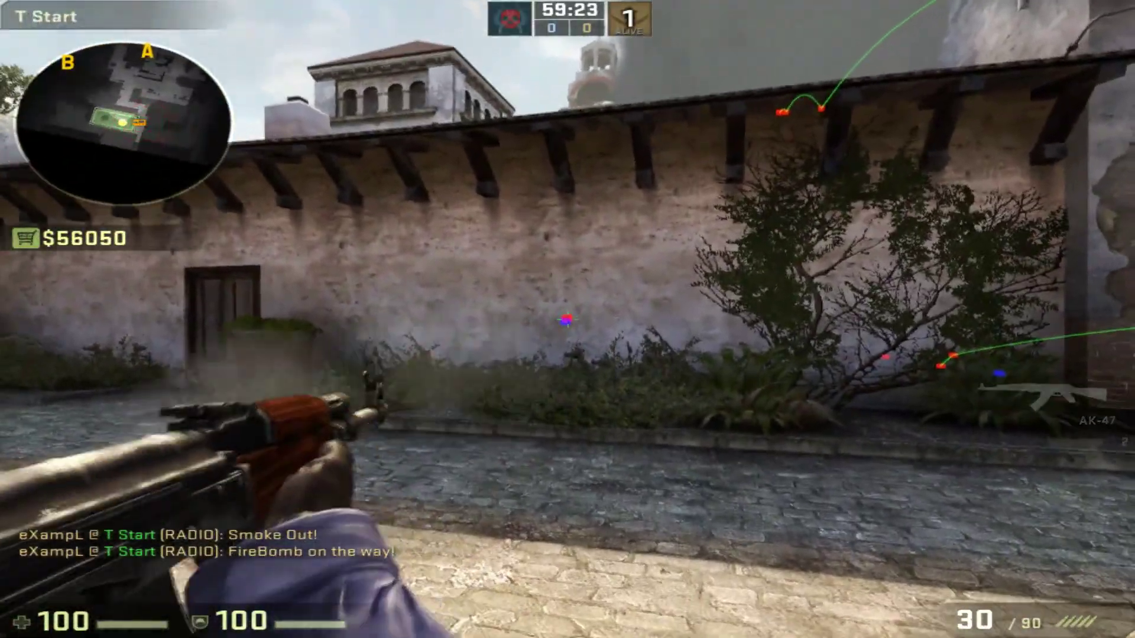
- Walk to the courtyard wall, shoot it to leave impact markers, then head toward Lower Mid
{"action": "key", "text": "w"}
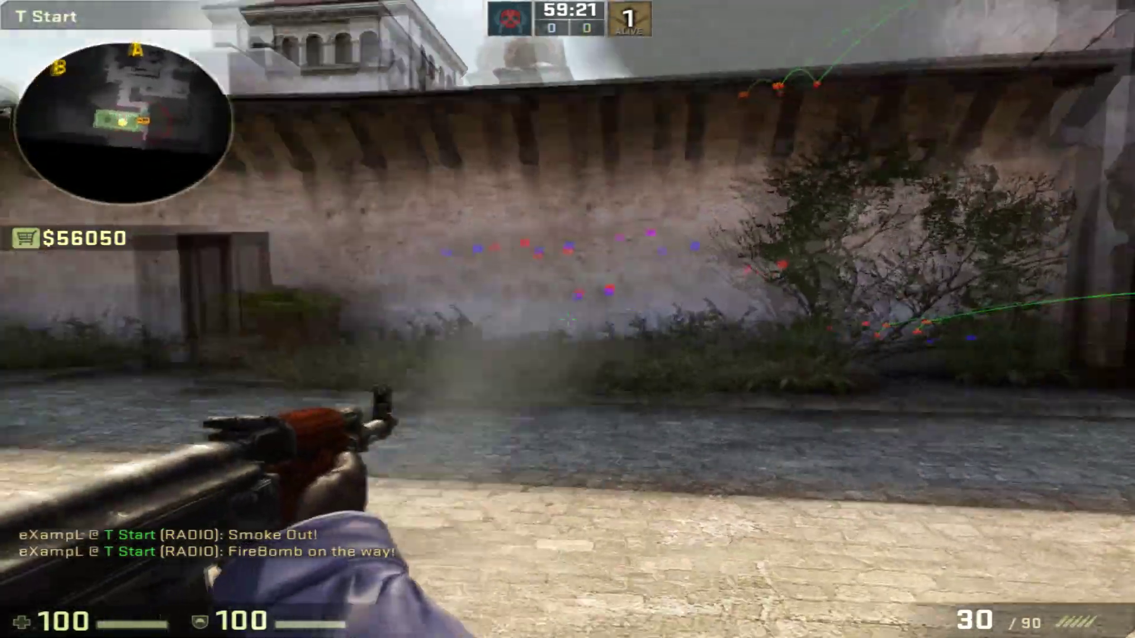
{"action": "key", "text": "1"}
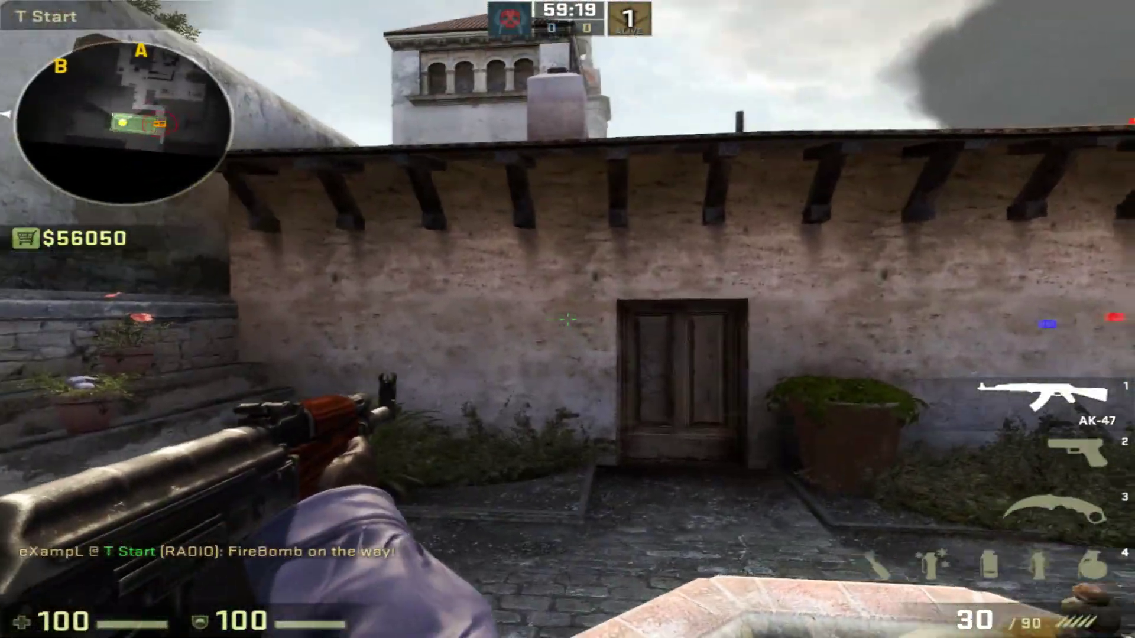
{"action": "left_click", "coordinate": [567, 319]}
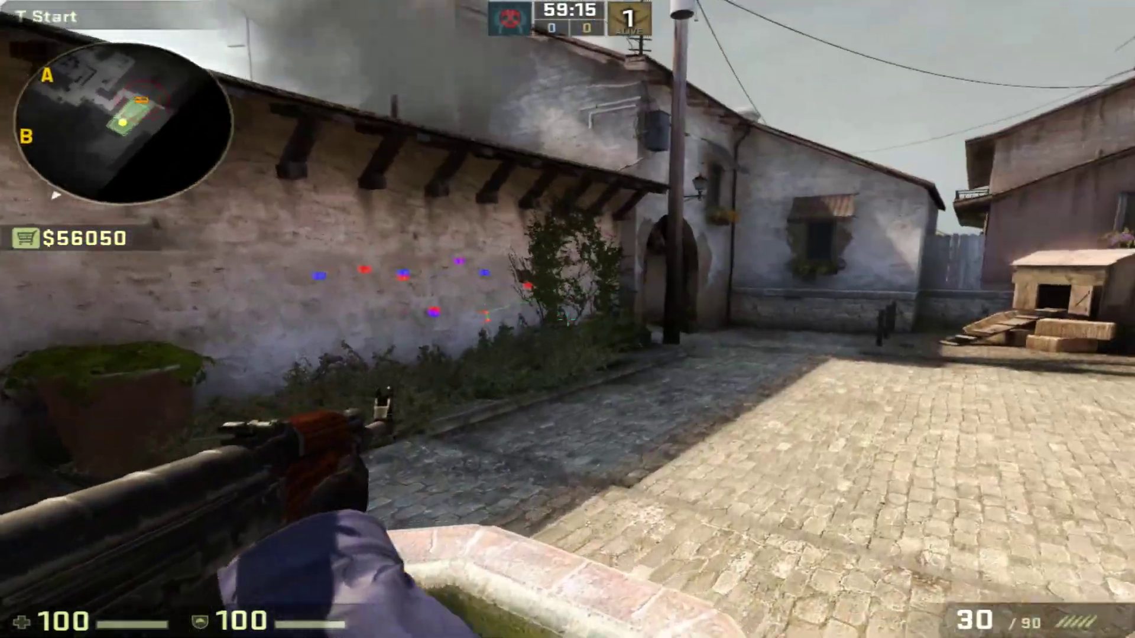
{"action": "key", "text": "3"}
{"action": "key", "text": "1"}
{"action": "key", "text": "3"}
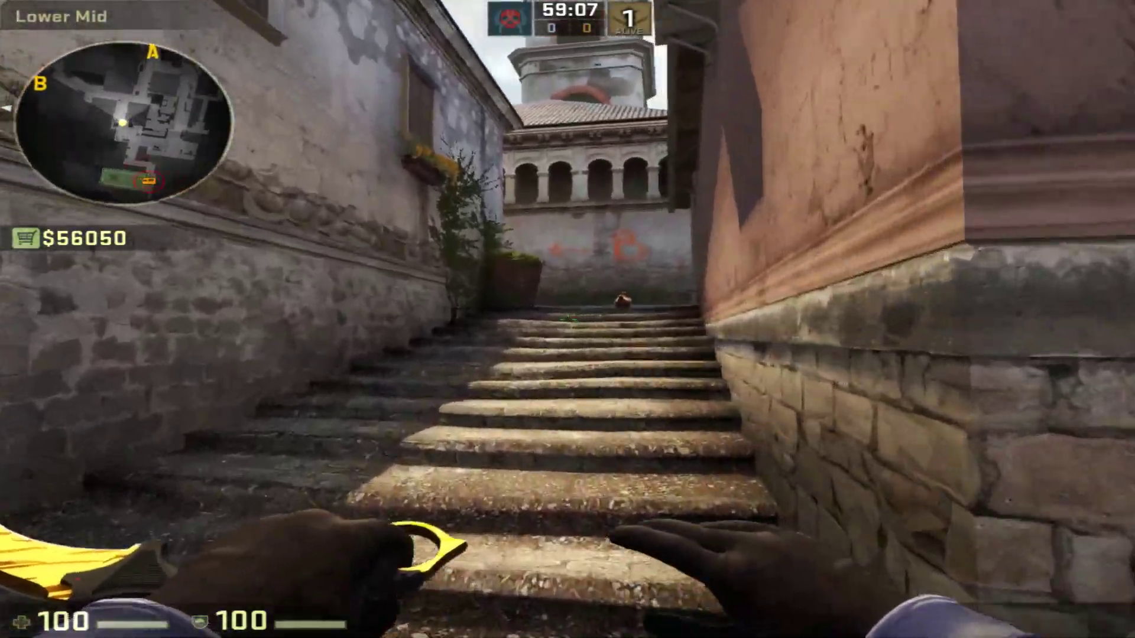
- Run with the knife down the Mid street toward Banana, inspecting the knife on the way
{"action": "key", "text": "w"}
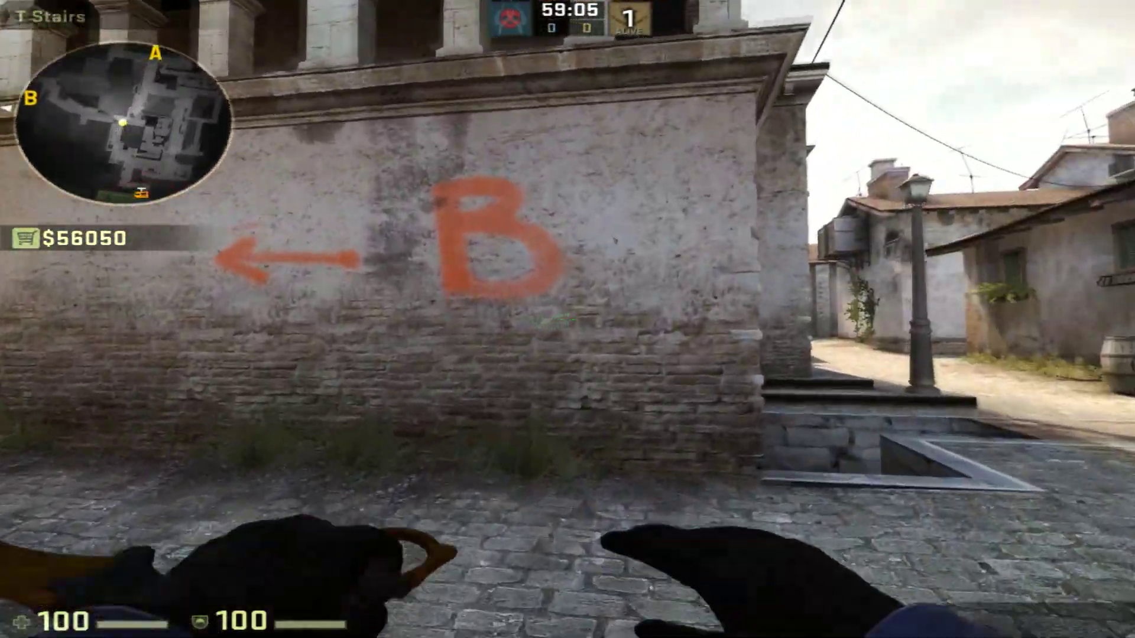
{"action": "key", "text": "3"}
{"action": "key", "text": "w"}
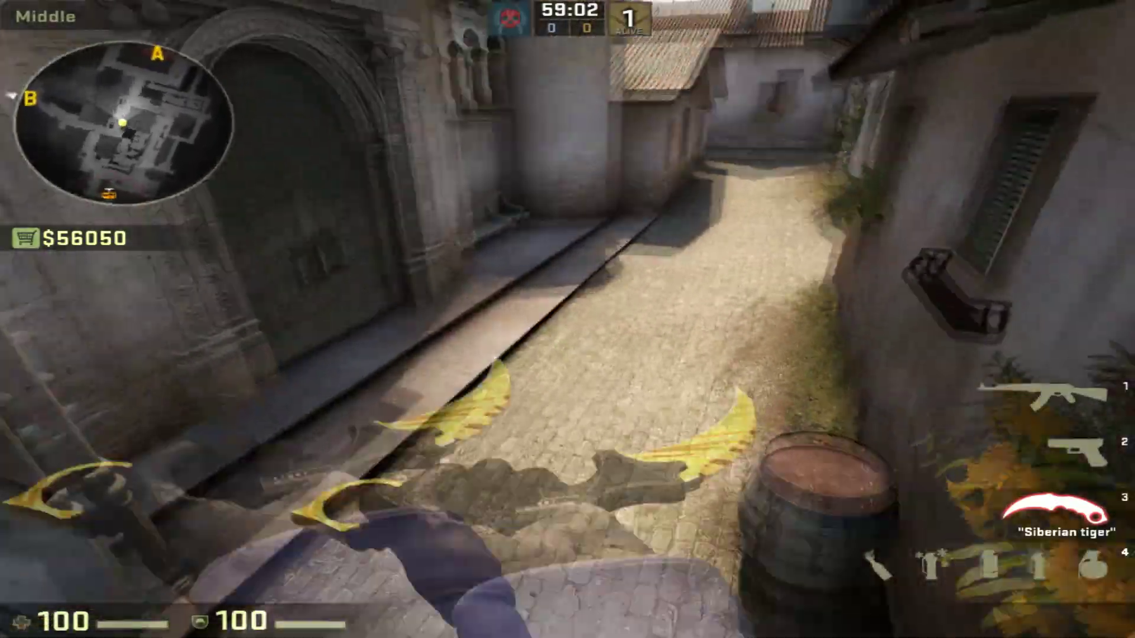
{"action": "key", "text": "1"}
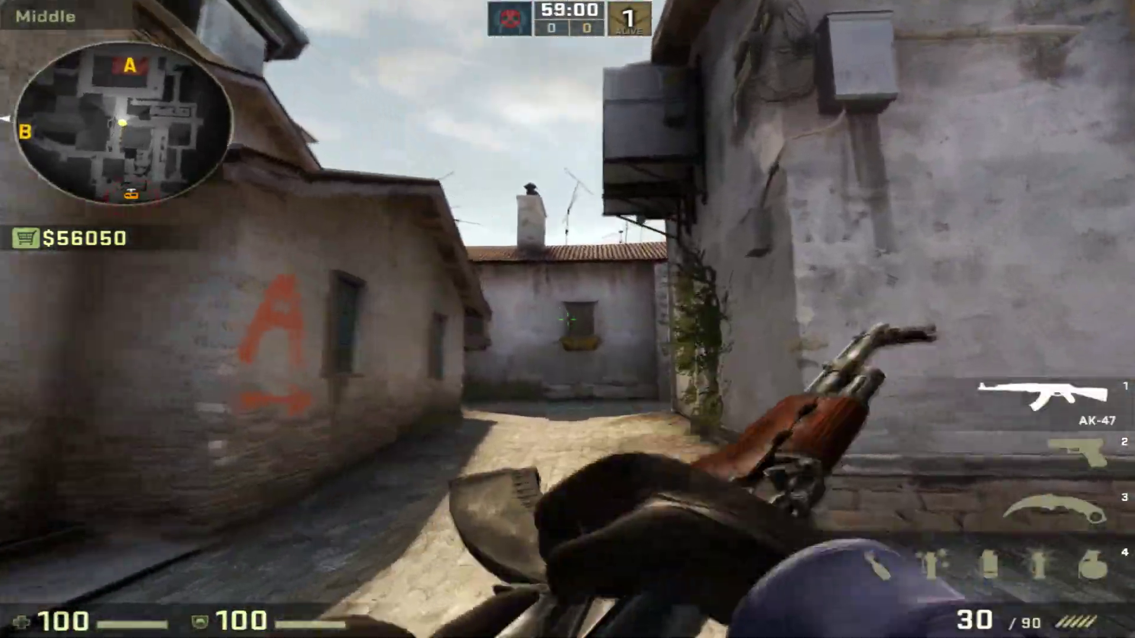
{"action": "key", "text": "3"}
{"action": "key", "text": "f"}
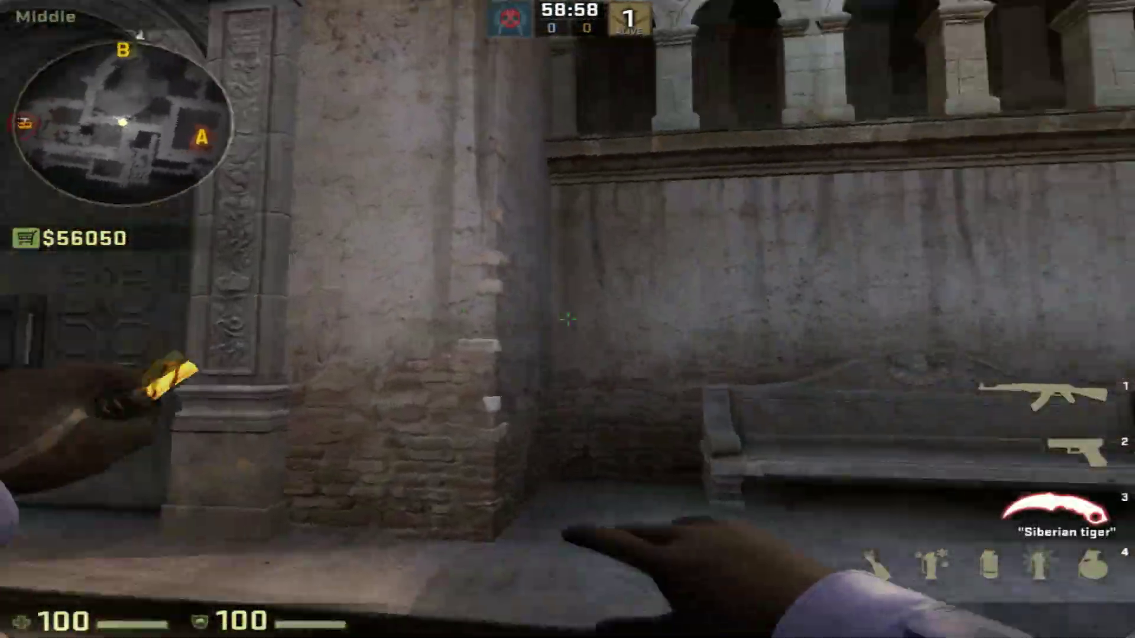
- Throw the smoke grenade high over Banana toward B, then switch back to the knife
{"action": "key", "text": "1"}
{"action": "key", "text": "3"}
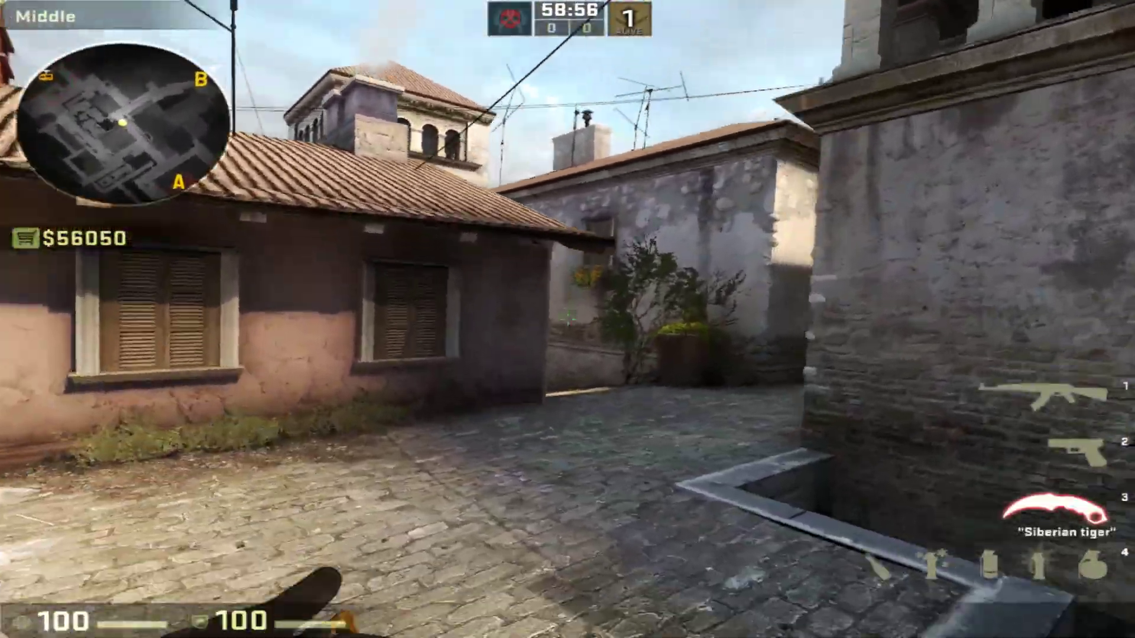
{"action": "key", "text": "4"}
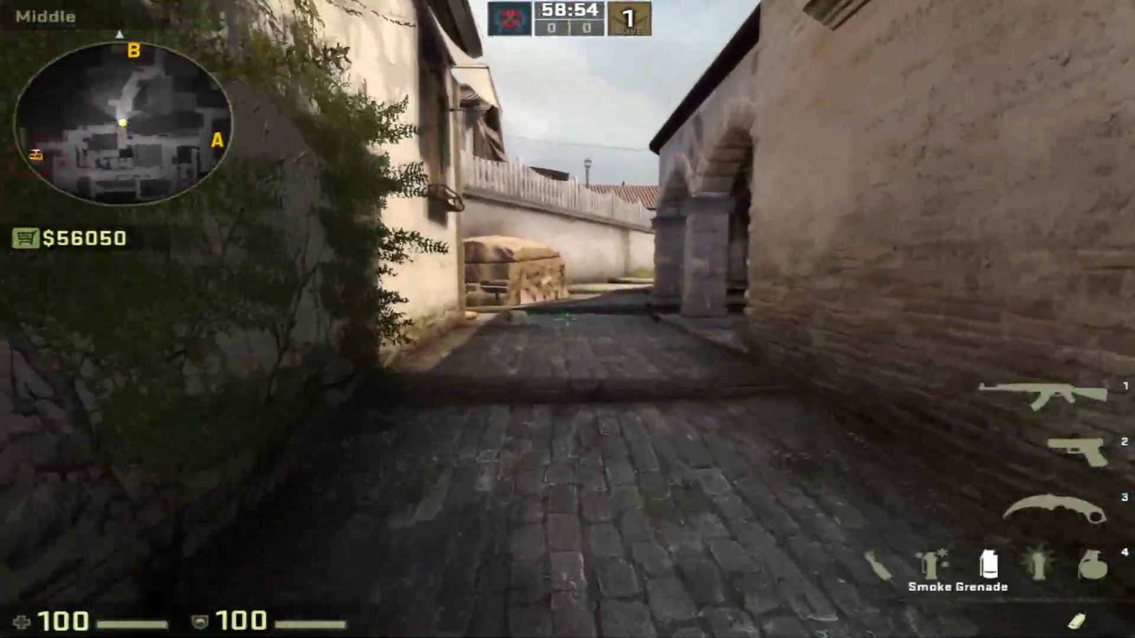
{"action": "key", "text": "w"}
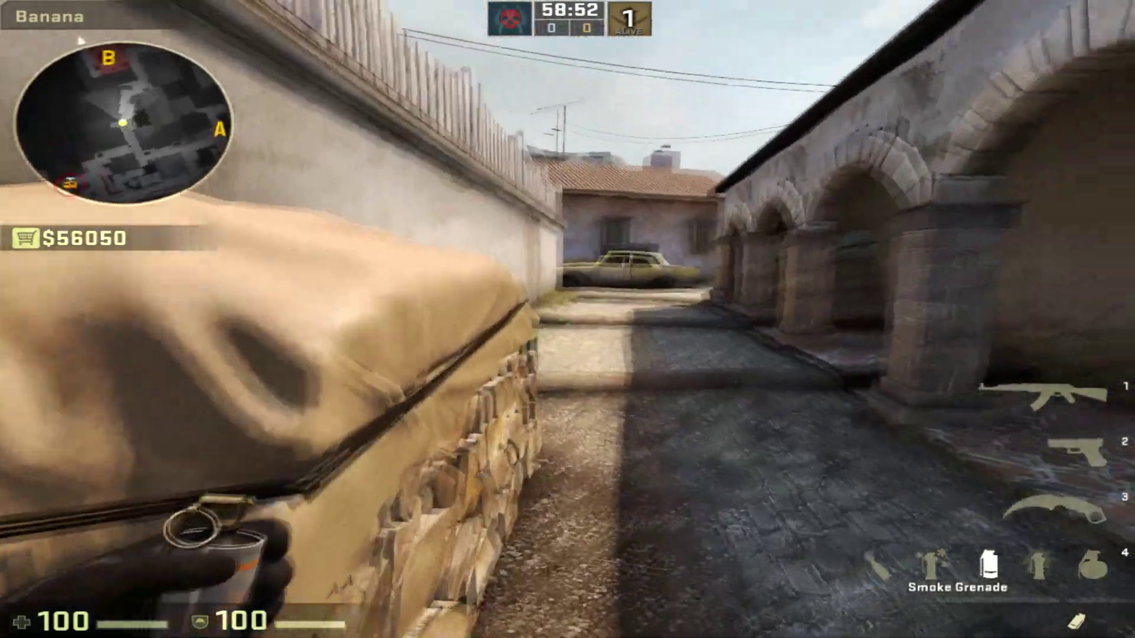
{"action": "left_click", "coordinate": [568, 319]}
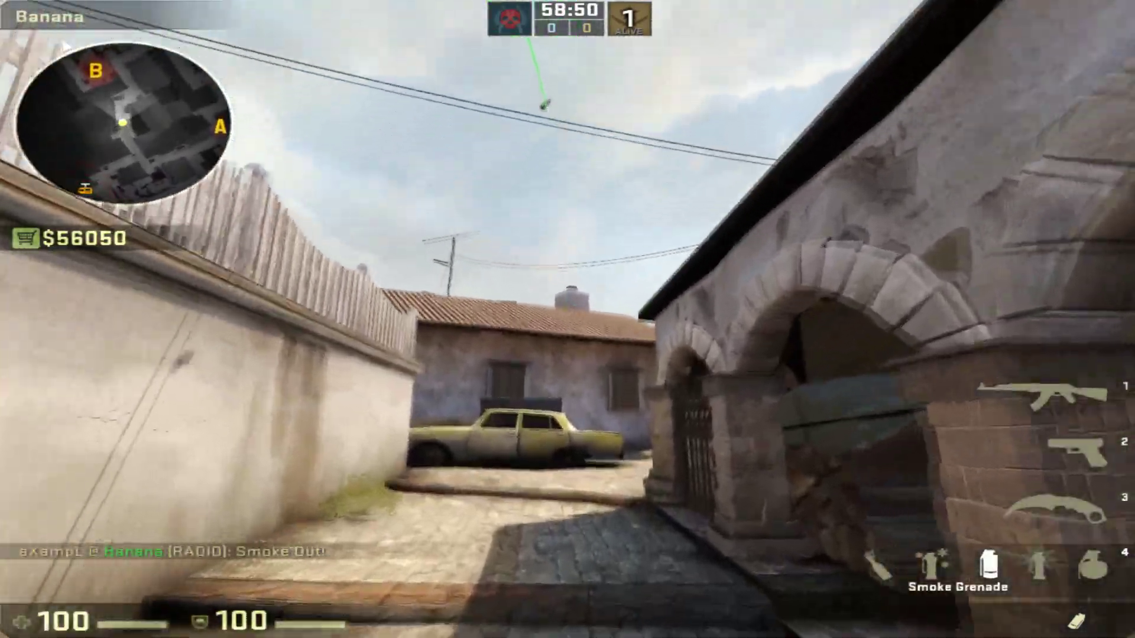
{"action": "key", "text": "3"}
{"action": "key", "text": "w"}
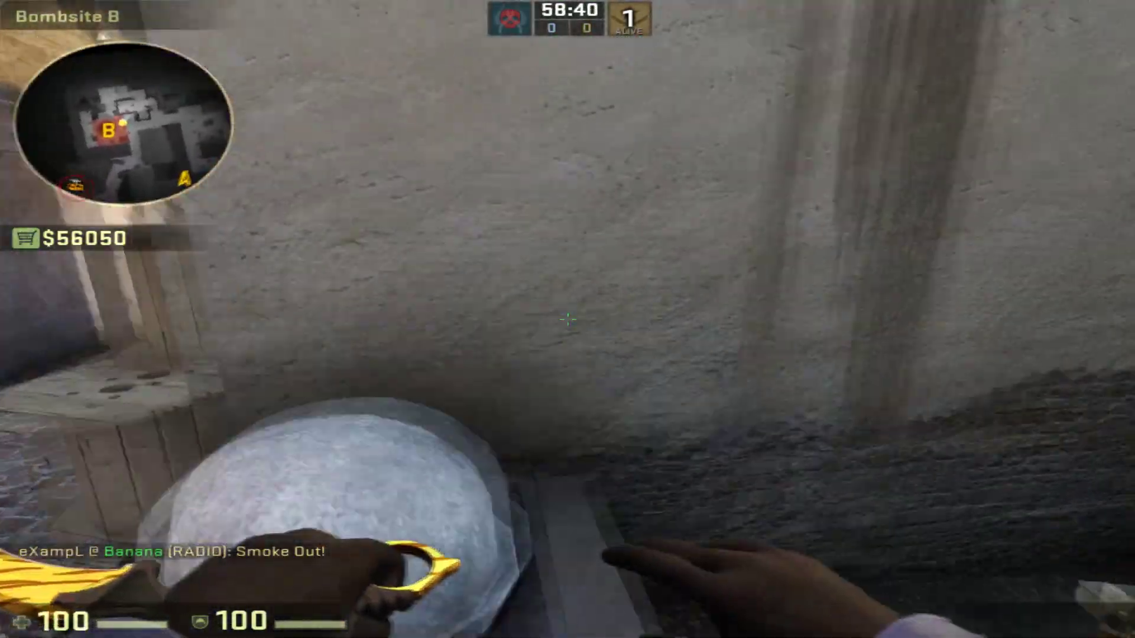
- Flick between the AK-47 and slot-3 weapon while leaving Bombsite B toward the Banana arches
{"action": "key", "text": "1"}
{"action": "key", "text": "3"}
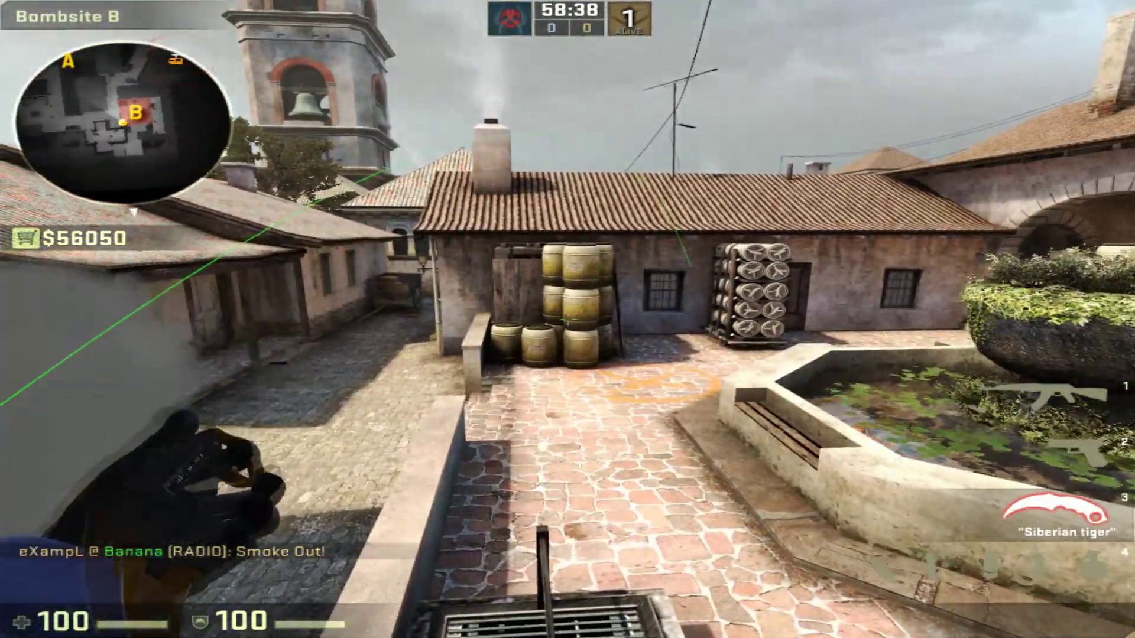
{"action": "key", "text": "1"}
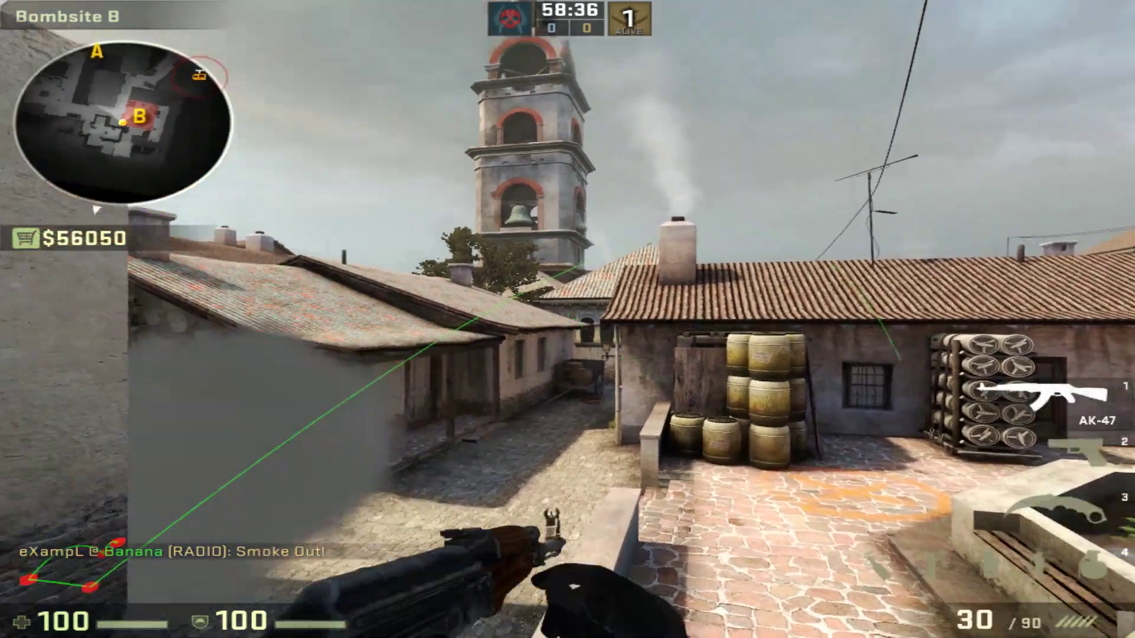
{"action": "key", "text": "3"}
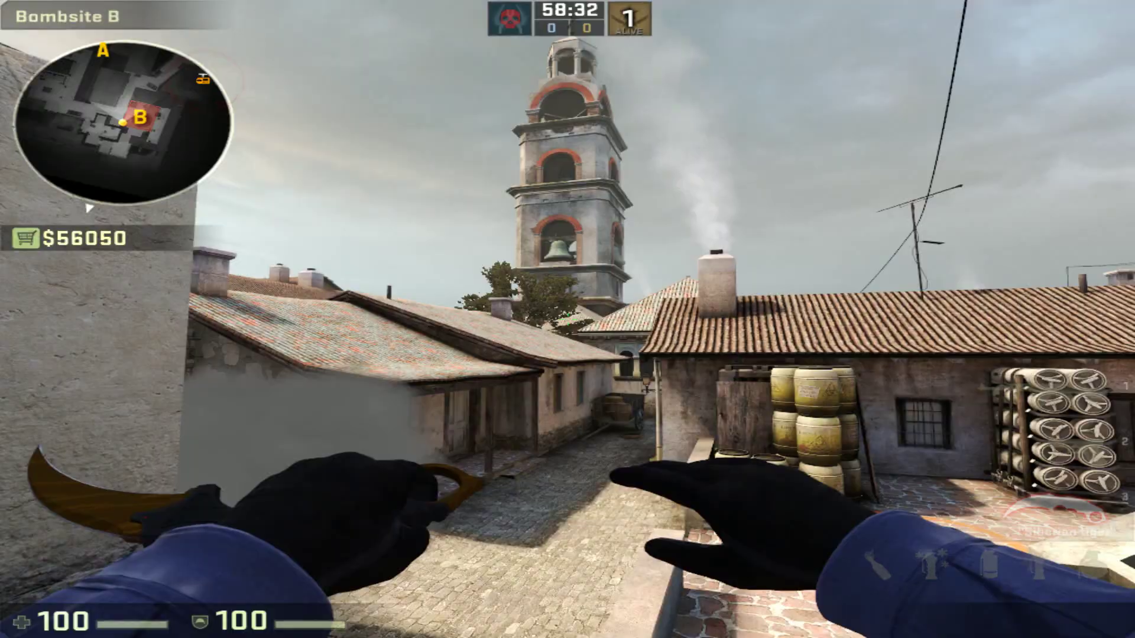
{"action": "key", "text": "3"}
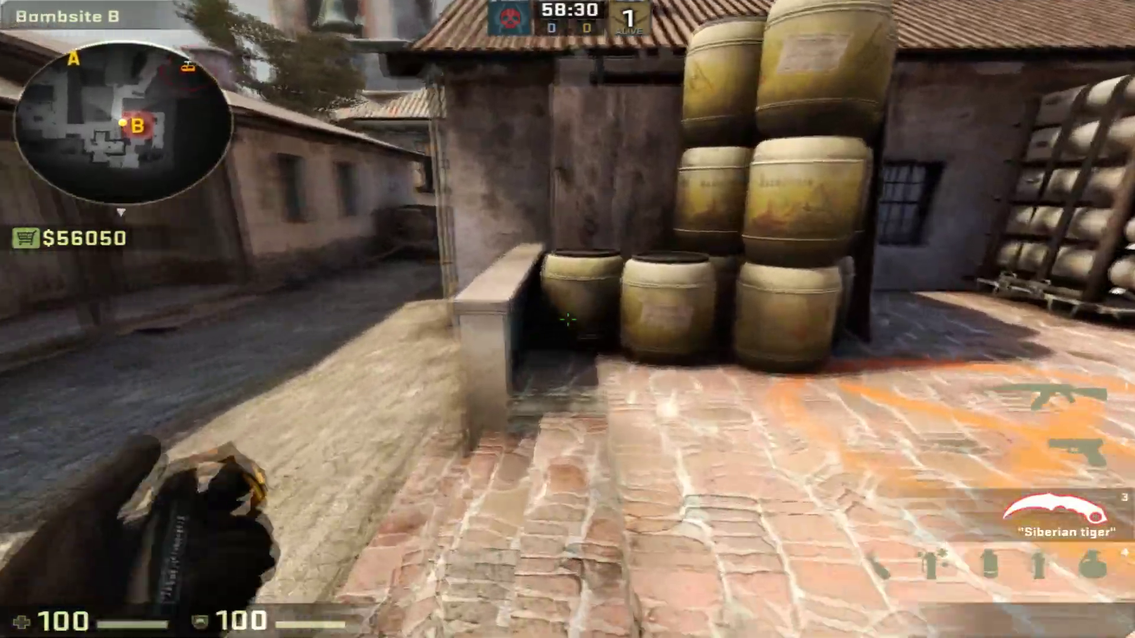
{"action": "key", "text": "1"}
{"action": "key", "text": "3"}
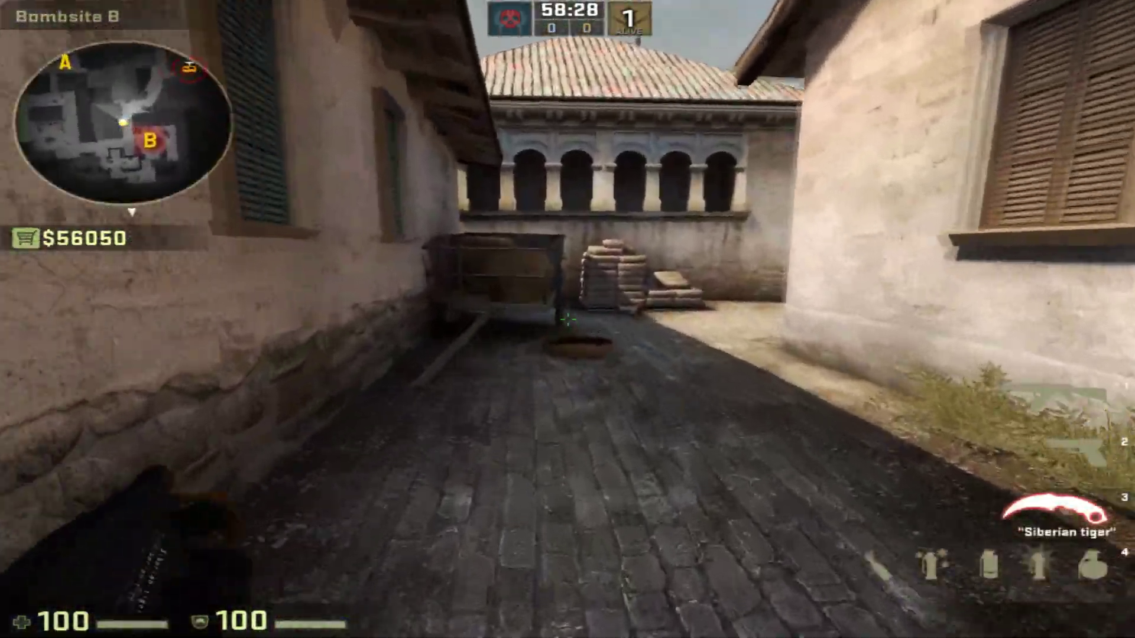
{"action": "key", "text": "1"}
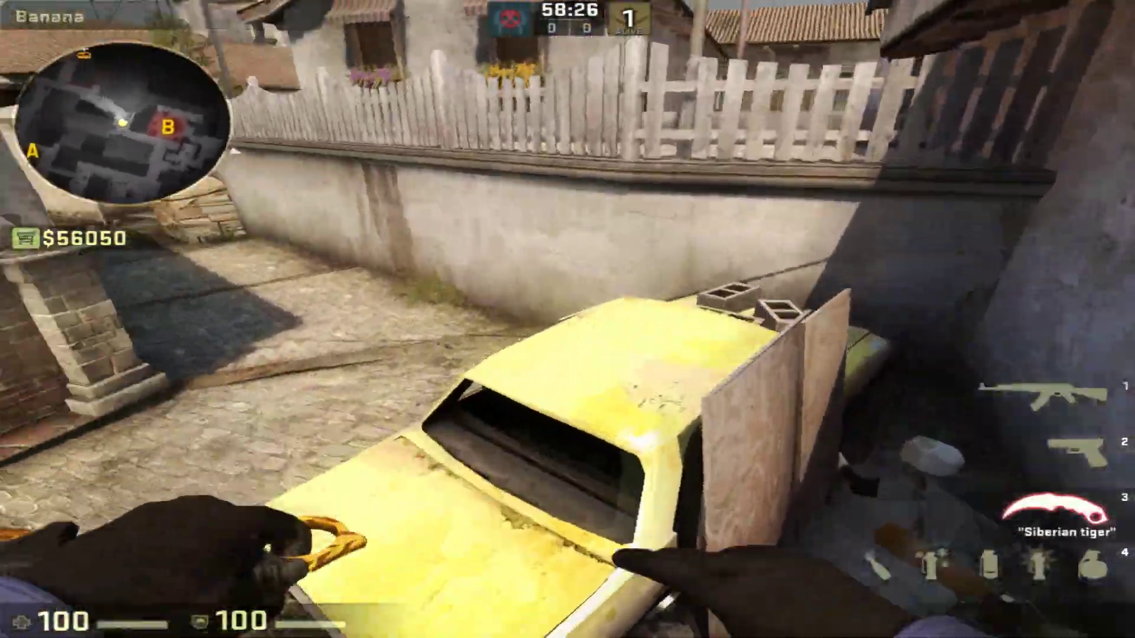
{"action": "key", "text": "1"}
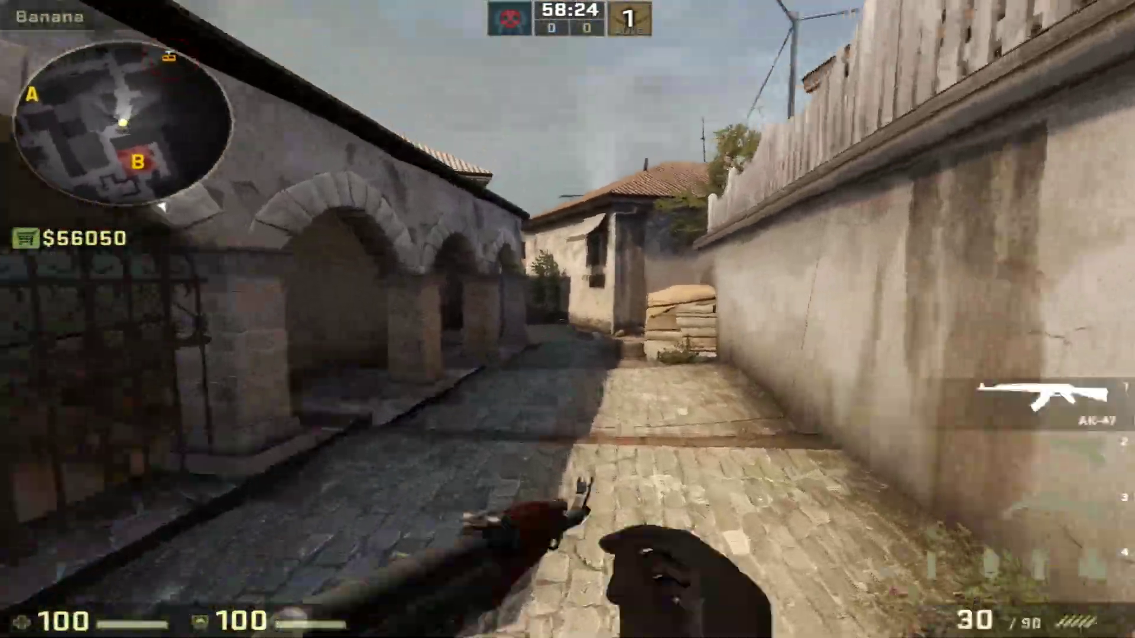
- Cross the sandbag crate, run down Banana and T Stairs into Lower Mid with the AK-47 drawn
{"action": "key", "text": "w"}
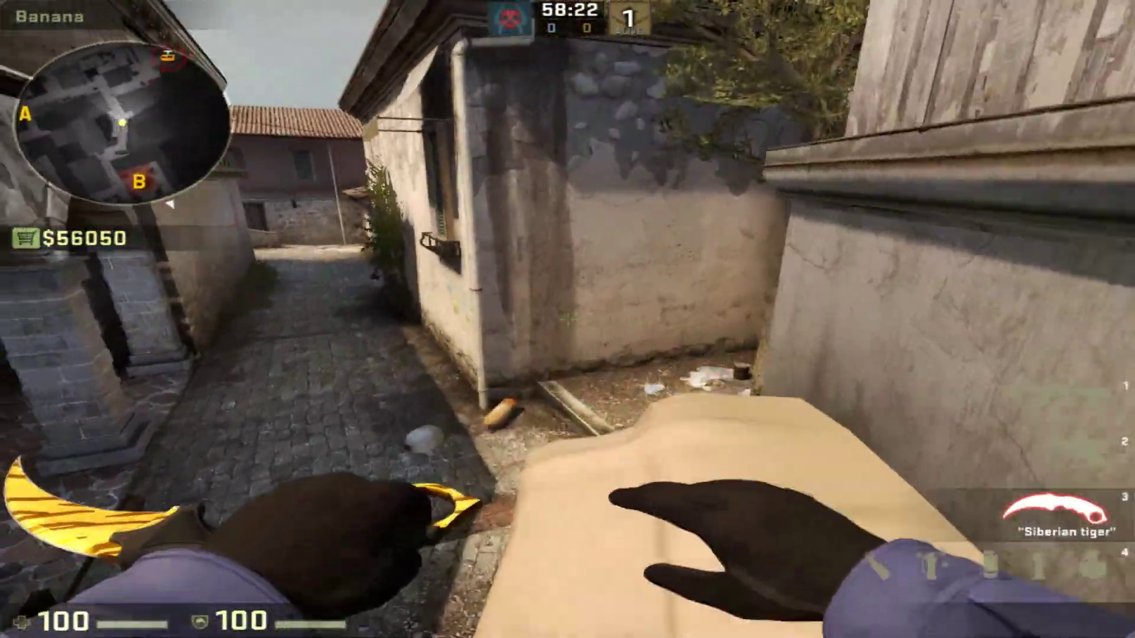
{"action": "key", "text": "w"}
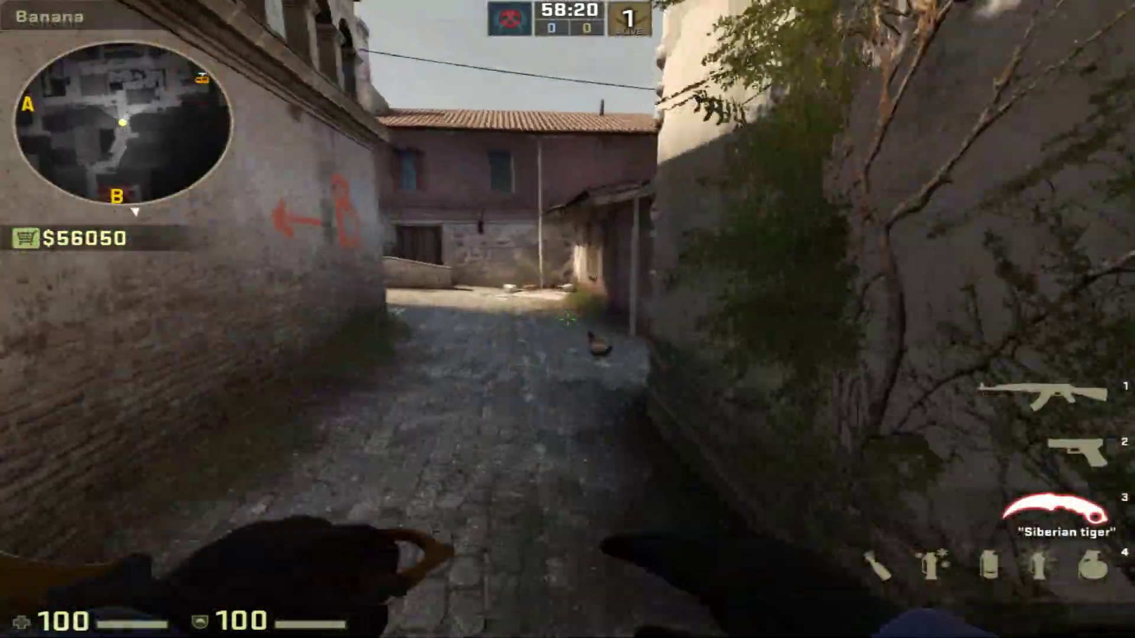
{"action": "key", "text": "w"}
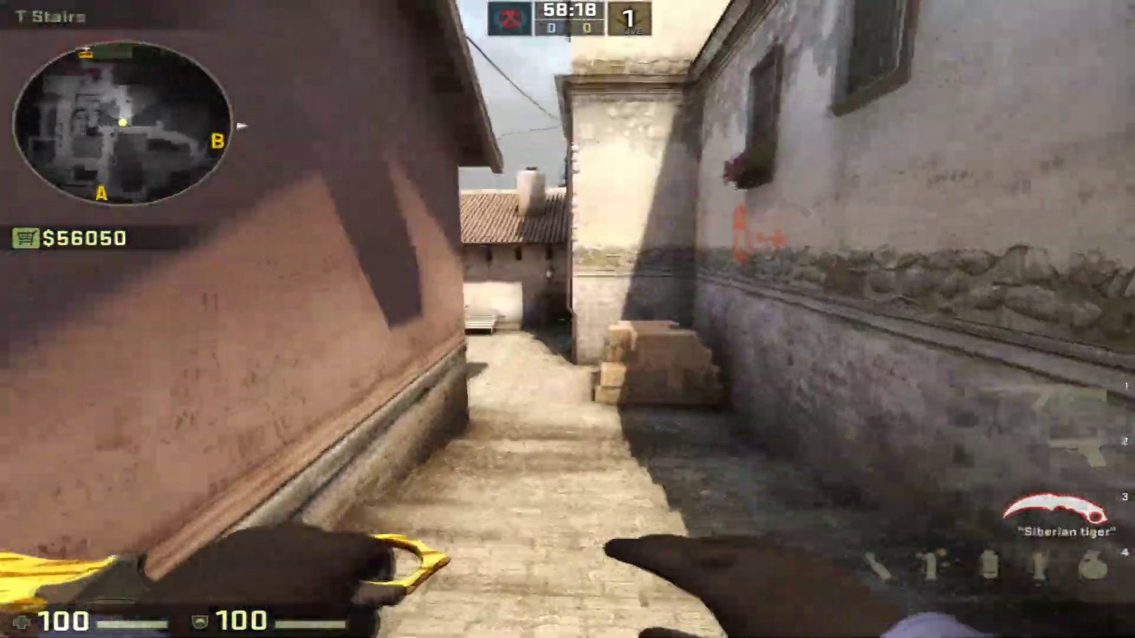
{"action": "key", "text": "w"}
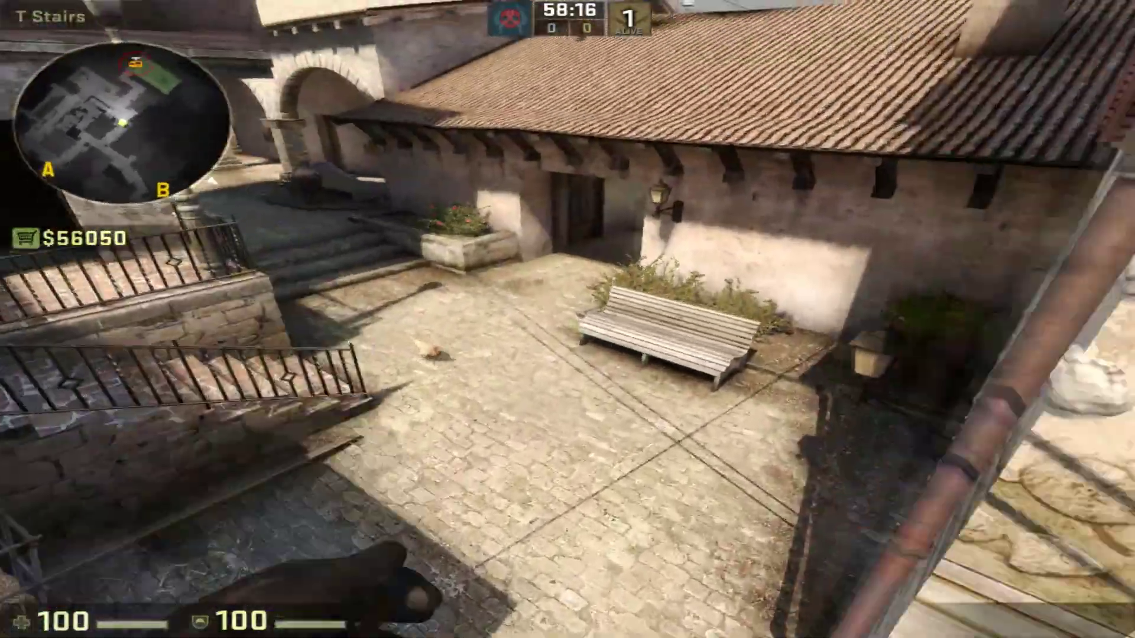
{"action": "key", "text": "w"}
{"action": "key", "text": "1"}
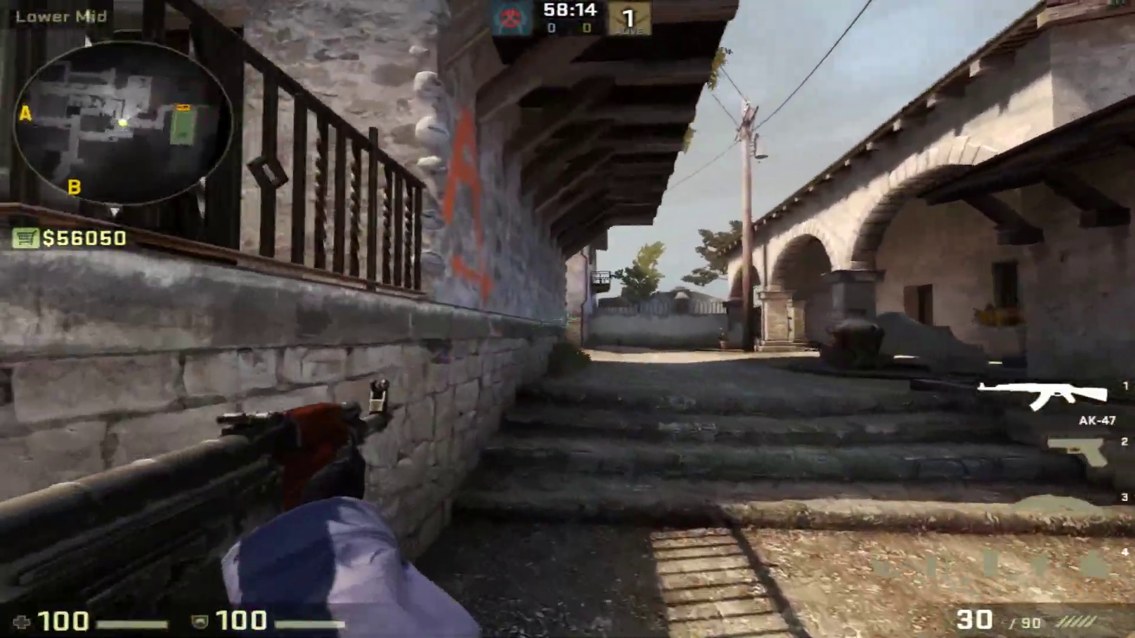